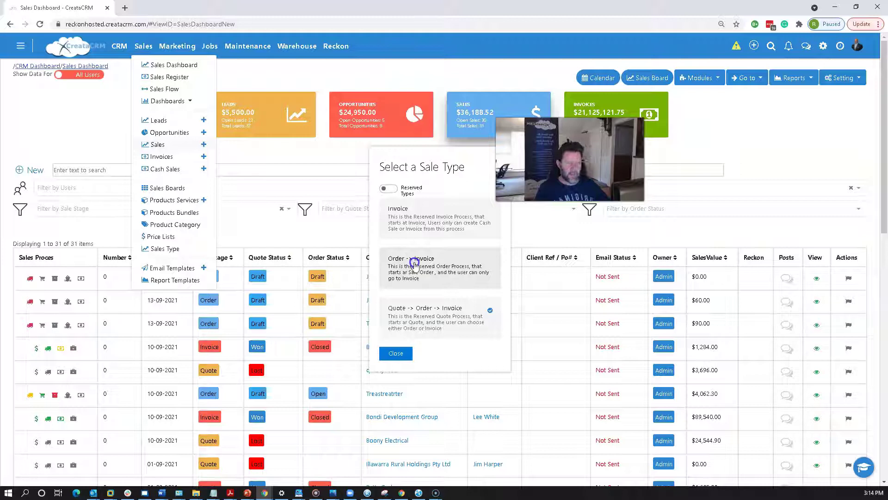
- Create a new sale of type Order -> Invoice and show the scanner code field on the order
{"action": "left_click", "coordinate": [415, 263]}
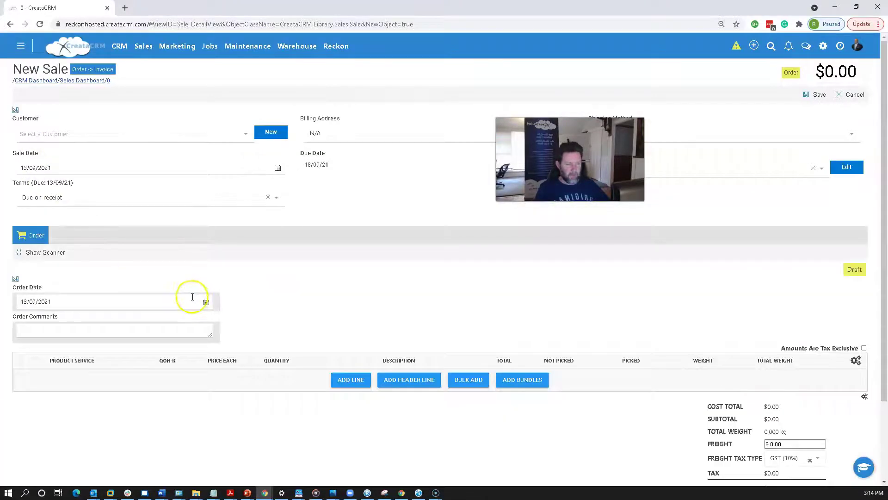
{"action": "left_click", "coordinate": [60, 252]}
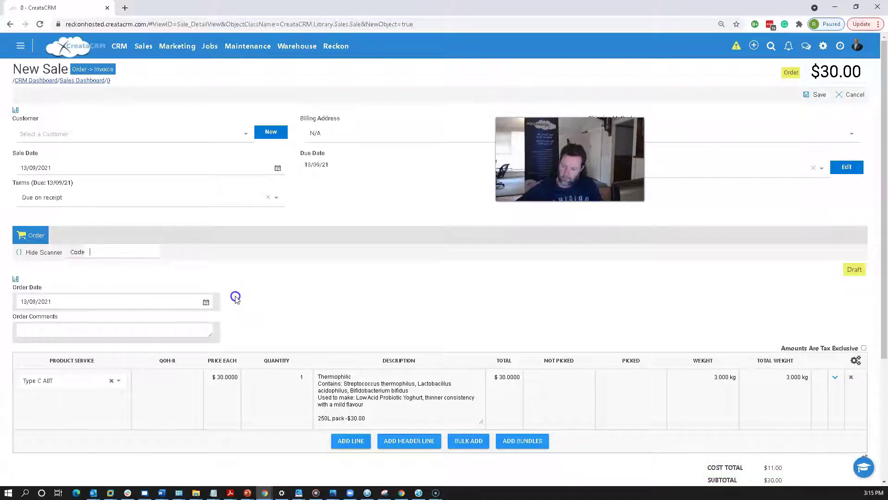
- Scan product codes to add WAL2400x1500, Type A Fetta Culture and Type C Probiotic Yoghurt lines to the order
{"action": "key", "text": "Return"}
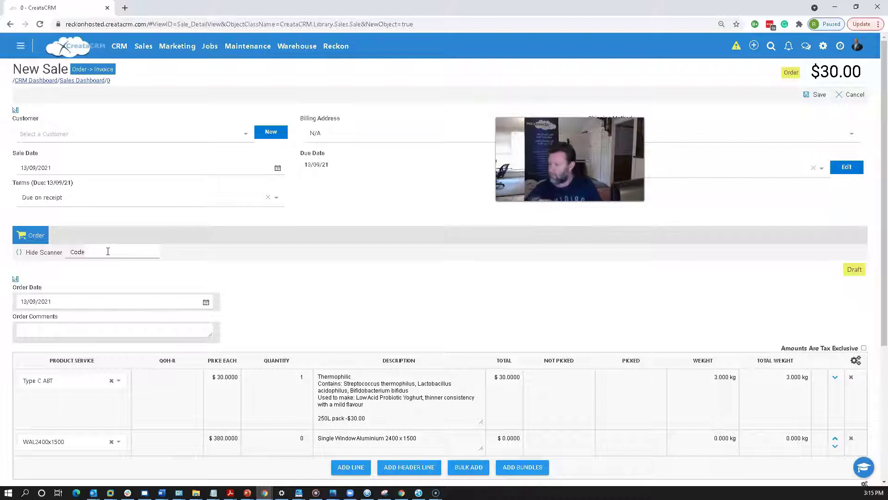
{"action": "type", "text": "93006"}
{"action": "key", "text": "Return"}
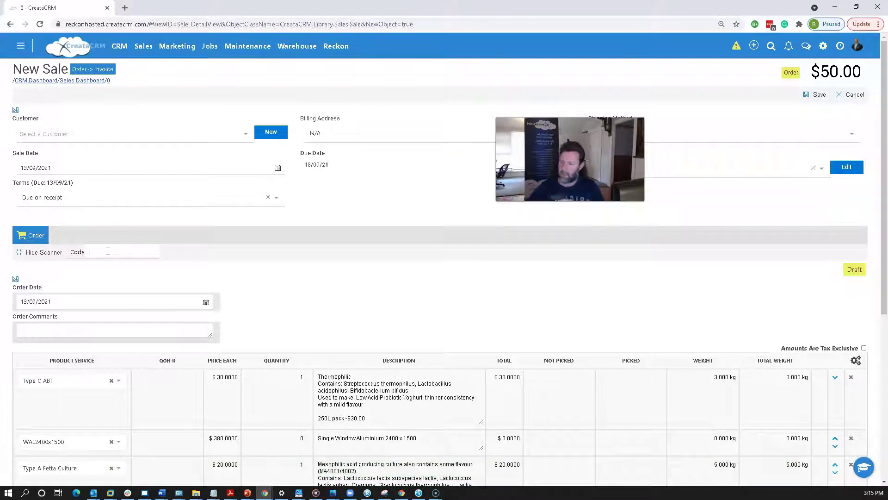
{"action": "type", "text": "93006"}
{"action": "key", "text": "Return"}
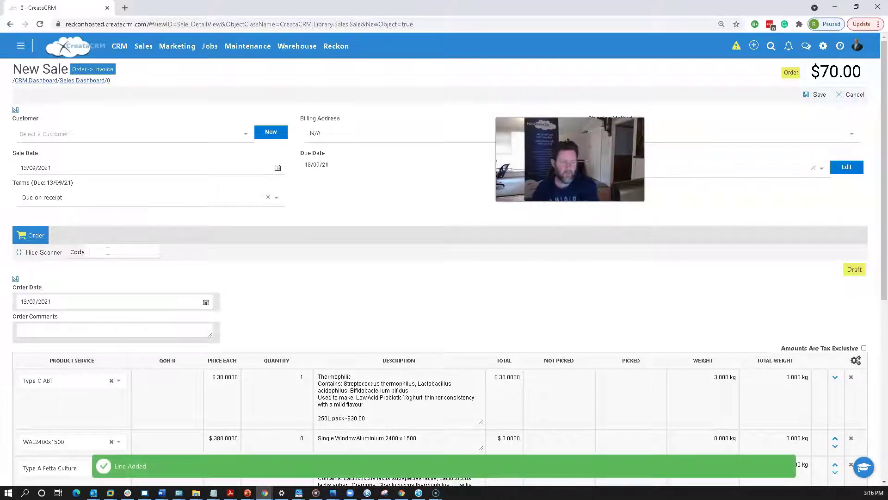
- Set the order quantities to 3 for Type C ABT and 2 for WAL2400x1500
{"action": "scroll", "coordinate": [144, 282], "scroll_direction": "down", "scroll_amount": 4}
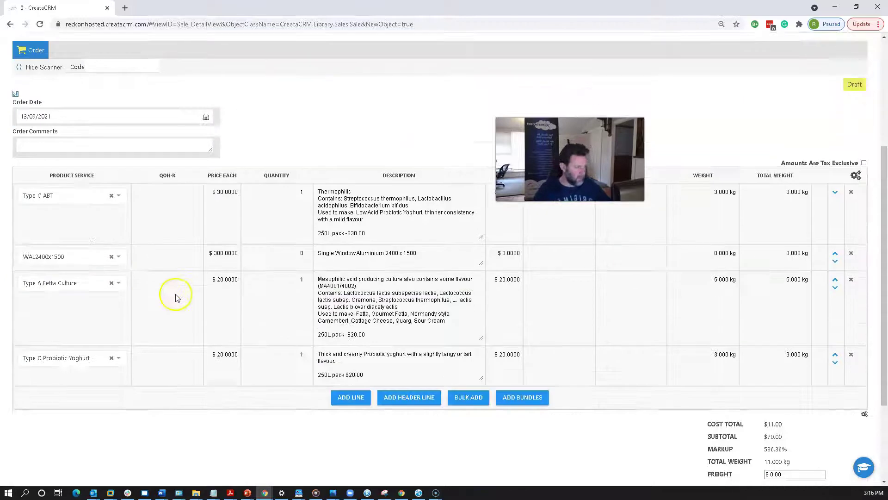
{"action": "left_click", "coordinate": [295, 192]}
{"action": "type", "text": "3"}
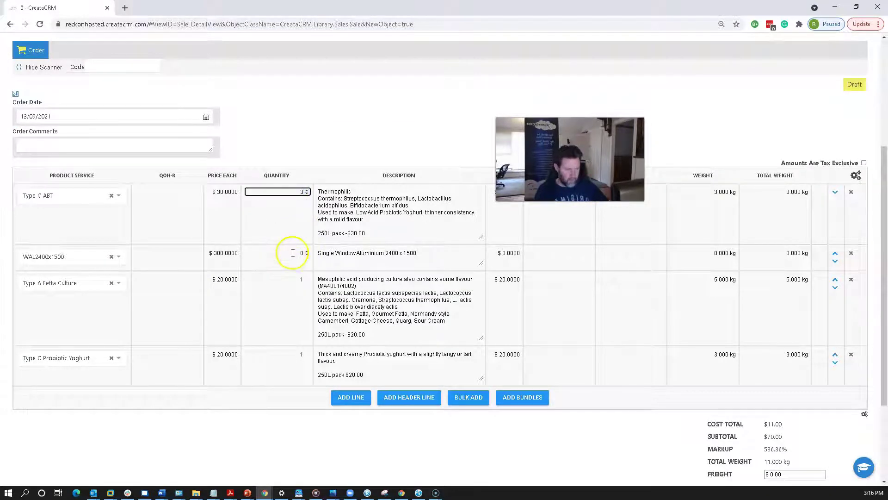
{"action": "left_click", "coordinate": [294, 253]}
{"action": "type", "text": "2"}
{"action": "left_click", "coordinate": [296, 278]}
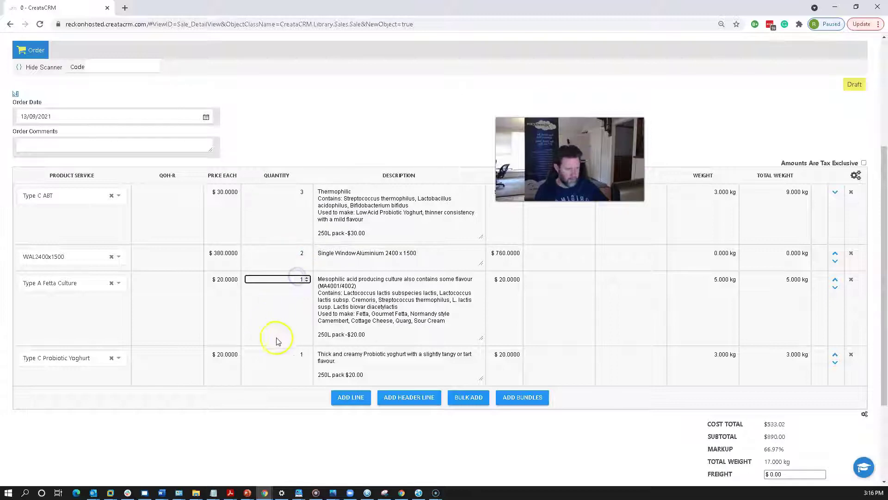
{"action": "left_click", "coordinate": [288, 256]}
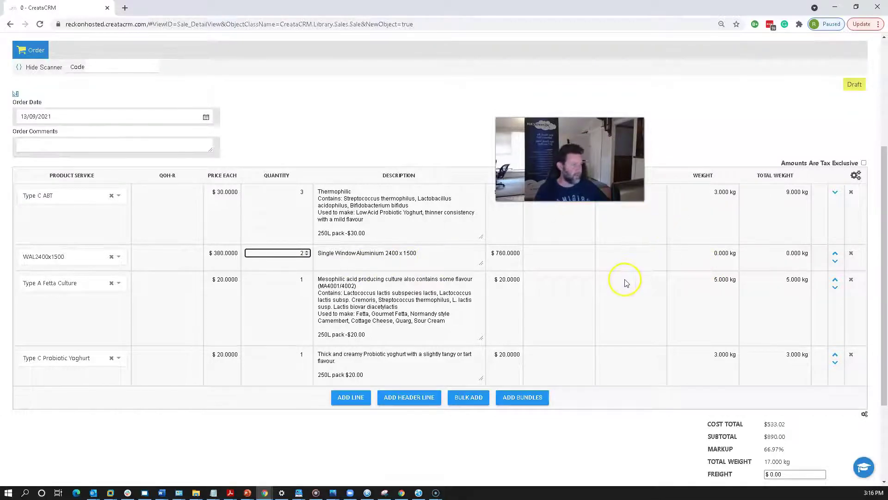
- Try to save the new sale with no customer selected
{"action": "scroll", "coordinate": [722, 324], "scroll_direction": "up", "scroll_amount": 4}
{"action": "scroll", "coordinate": [741, 278], "scroll_direction": "down", "scroll_amount": 3}
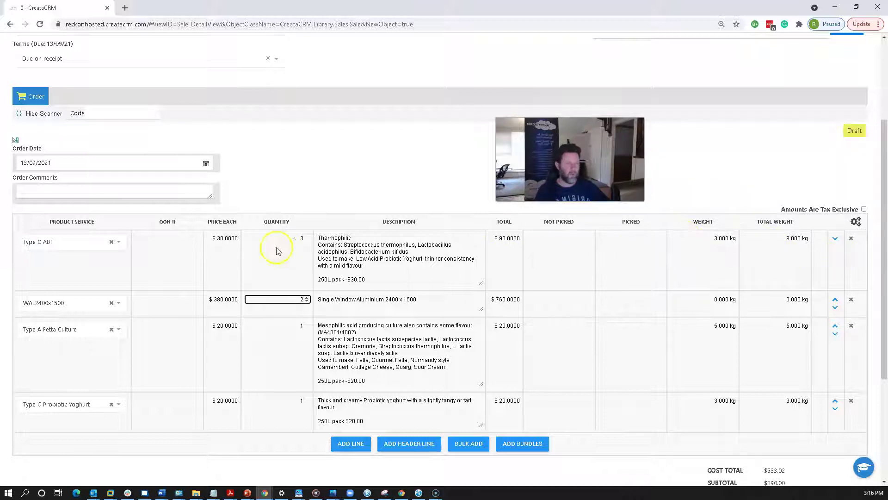
{"action": "scroll", "coordinate": [750, 142], "scroll_direction": "up", "scroll_amount": 1}
{"action": "scroll", "coordinate": [751, 141], "scroll_direction": "up", "scroll_amount": 3}
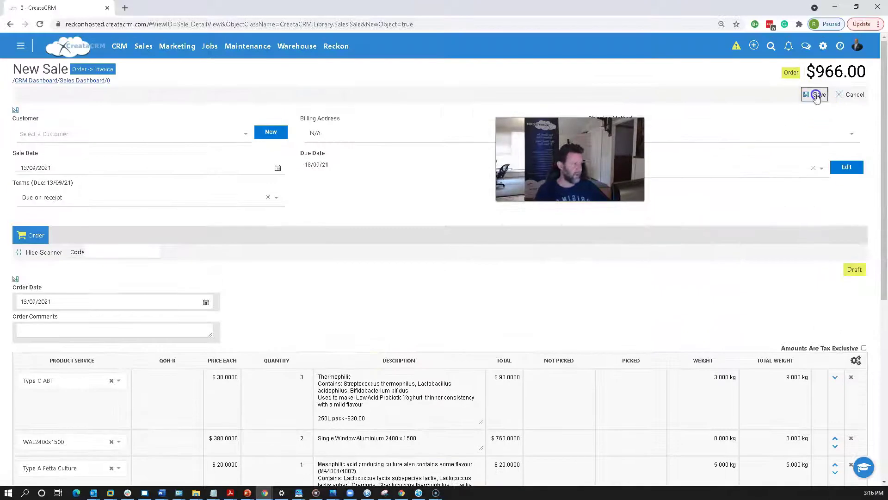
{"action": "left_click", "coordinate": [816, 95]}
{"action": "left_click", "coordinate": [444, 322]}
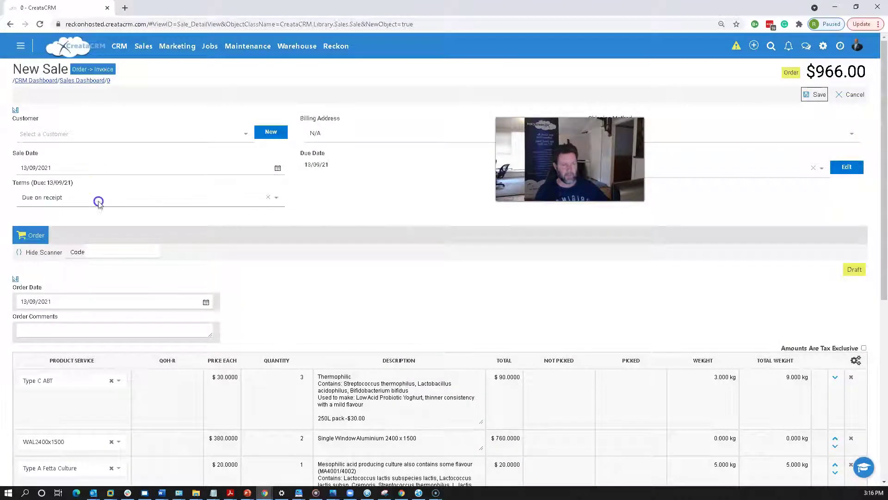
- Assign Bondi Development Group as the customer and save the sale
{"action": "left_click", "coordinate": [58, 134]}
{"action": "type", "text": "b"}
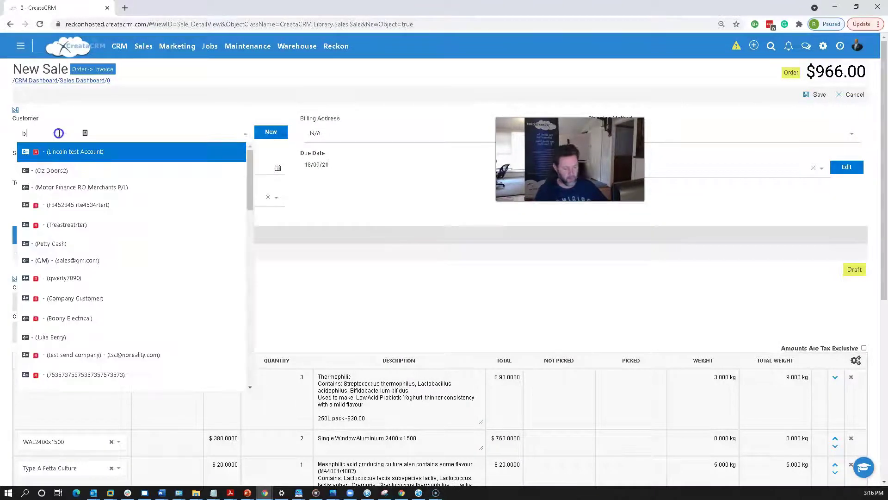
{"action": "type", "text": "omdu"}
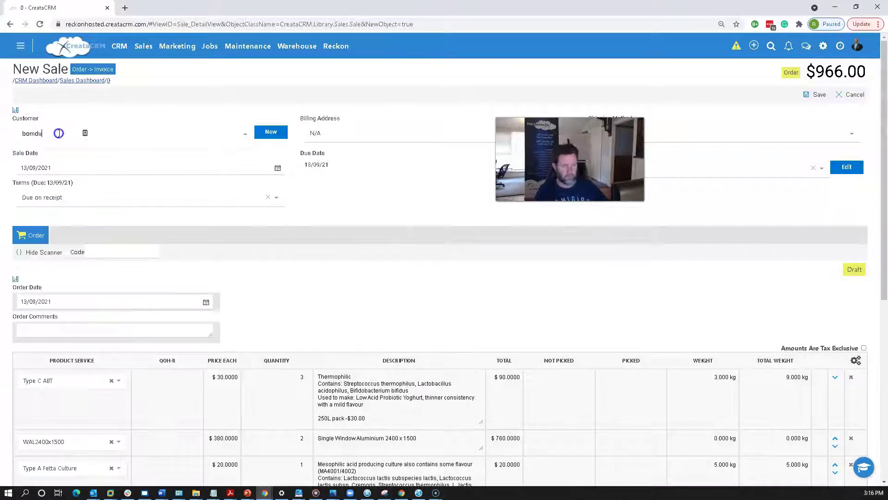
{"action": "double_click", "coordinate": [61, 130]}
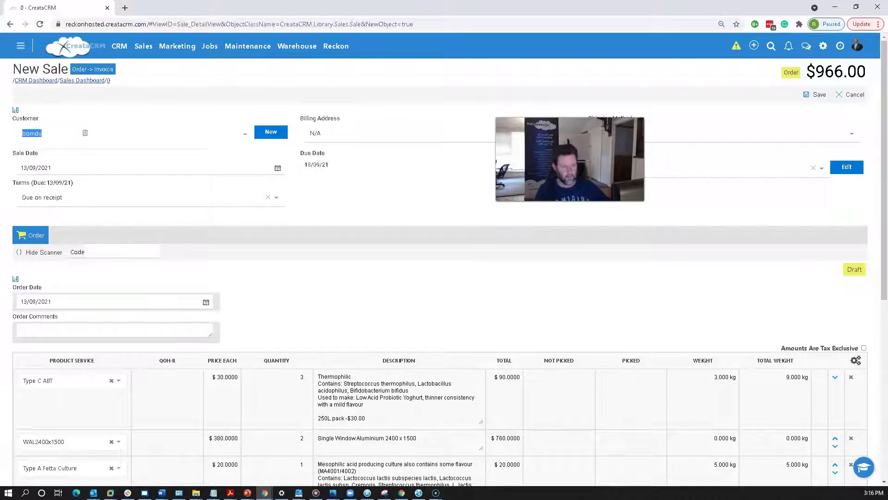
{"action": "type", "text": "bon"}
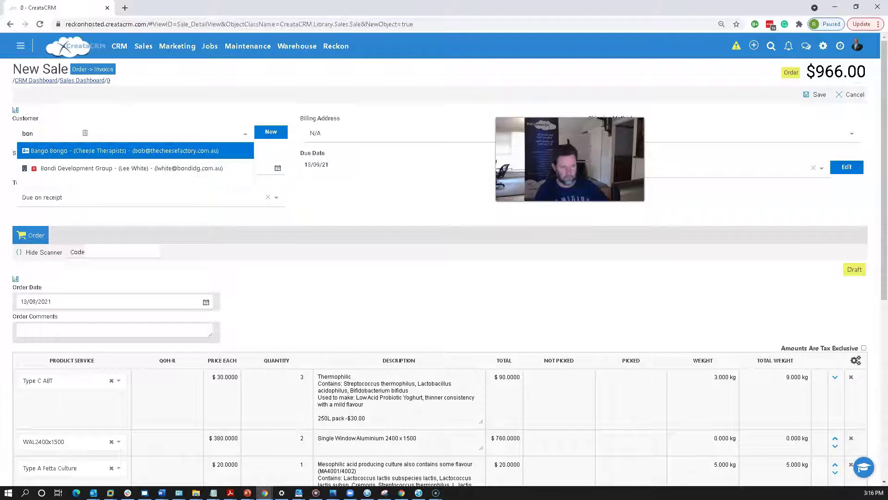
{"action": "left_click", "coordinate": [95, 168]}
{"action": "left_click", "coordinate": [817, 95]}
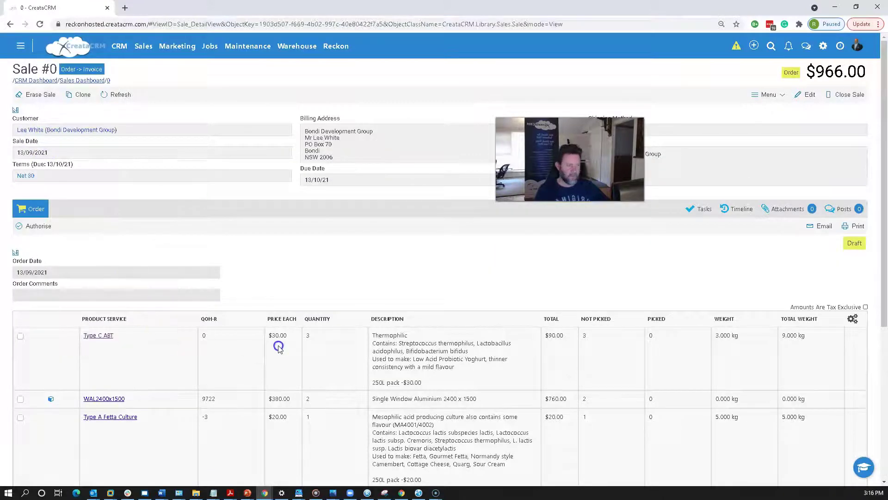
- Open the Type A Fetta Culture product from its order line and check the weight in its miscellaneous details
{"action": "scroll", "coordinate": [278, 347], "scroll_direction": "down", "scroll_amount": 3}
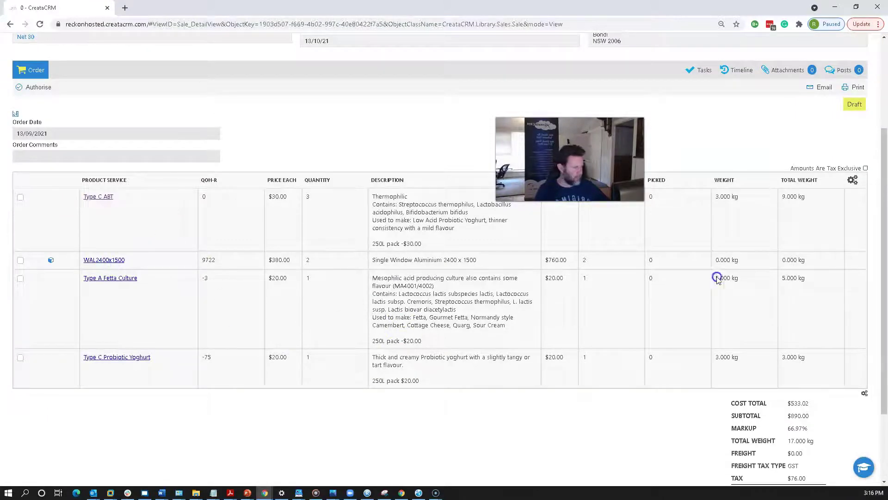
{"action": "left_click_drag", "start_coordinate": [738, 278], "coordinate": [718, 281]}
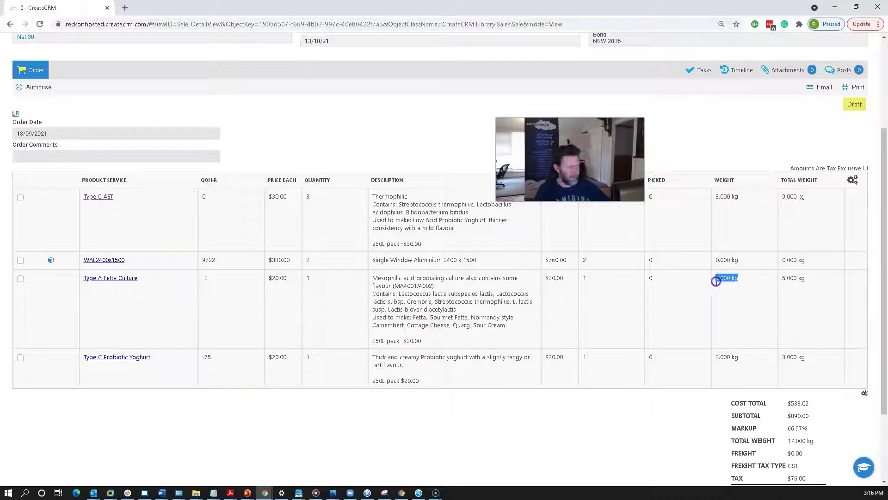
{"action": "left_click", "coordinate": [132, 279]}
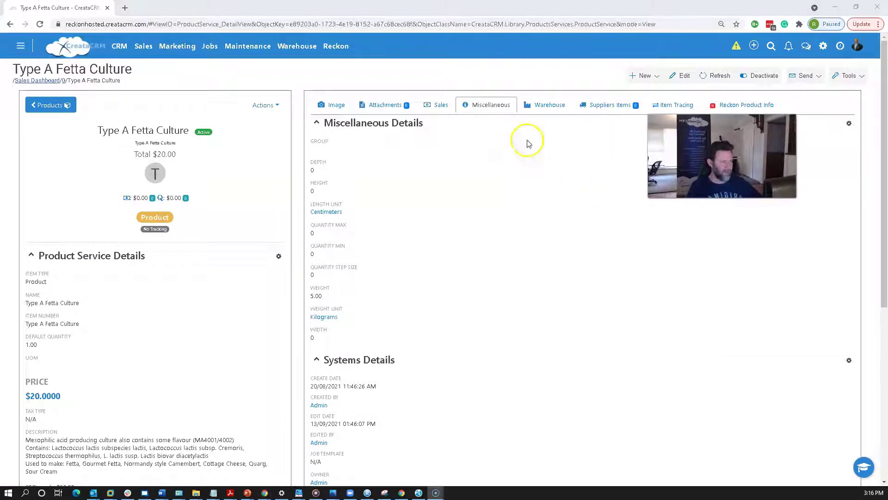
{"action": "mouse_move", "coordinate": [324, 299]}
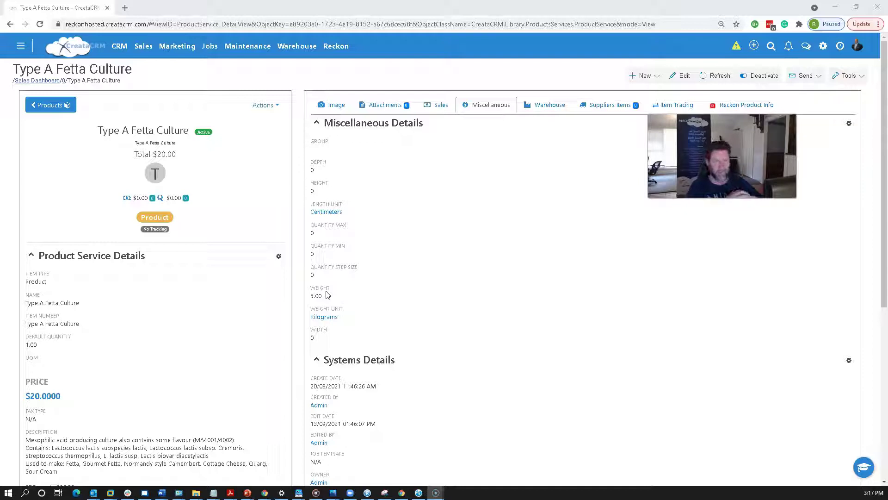
- Return to the sale and examine the weight of each order line and the order's total weight
{"action": "left_click", "coordinate": [62, 82]}
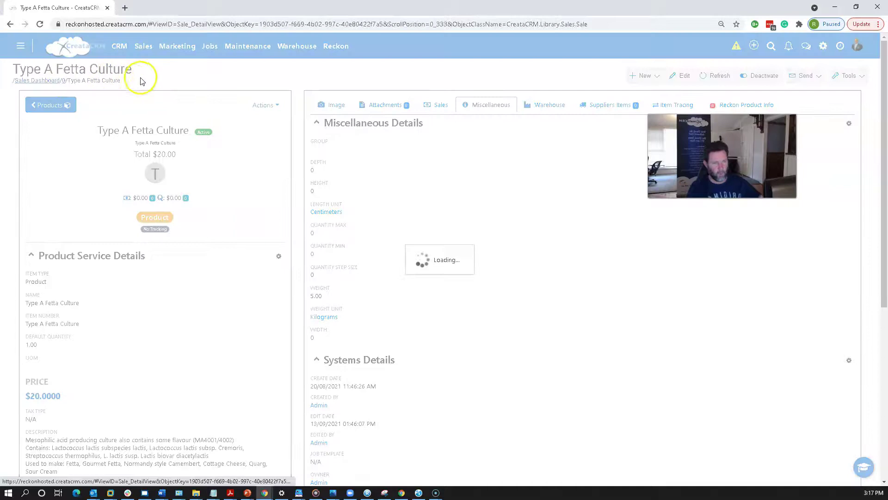
{"action": "scroll", "coordinate": [227, 284], "scroll_direction": "down", "scroll_amount": 2}
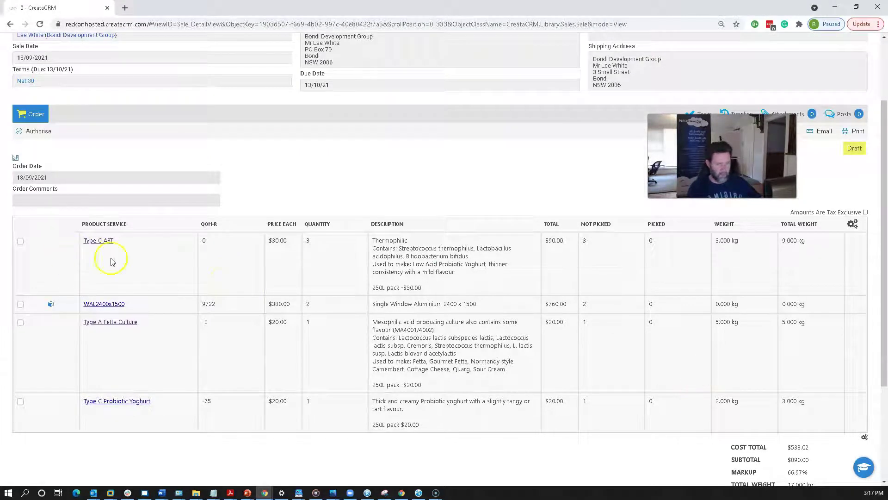
{"action": "scroll", "coordinate": [711, 259], "scroll_direction": "down", "scroll_amount": 2}
{"action": "scroll", "coordinate": [715, 266], "scroll_direction": "down", "scroll_amount": 1}
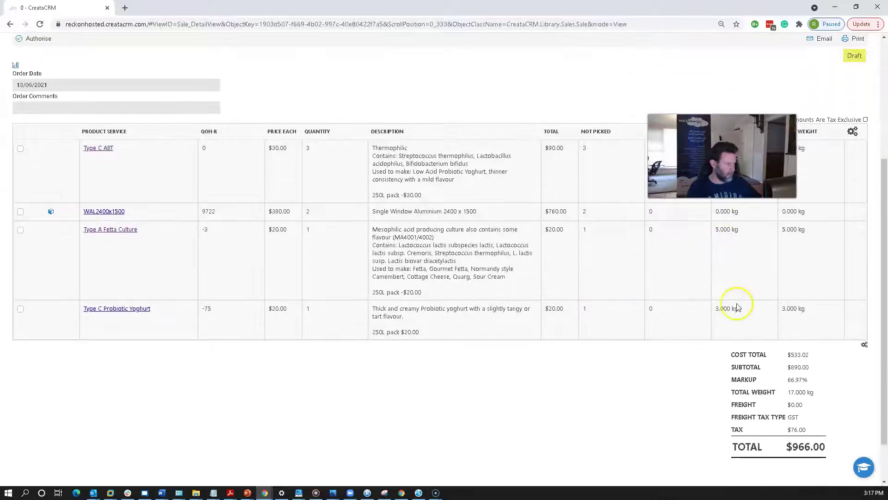
{"action": "scroll", "coordinate": [786, 394], "scroll_direction": "up", "scroll_amount": 1}
{"action": "scroll", "coordinate": [770, 356], "scroll_direction": "up", "scroll_amount": 1}
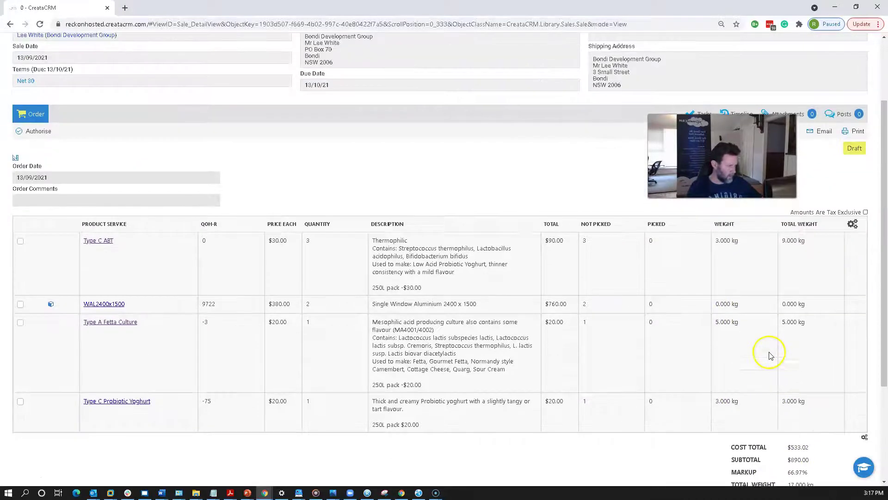
{"action": "scroll", "coordinate": [793, 303], "scroll_direction": "down", "scroll_amount": 2}
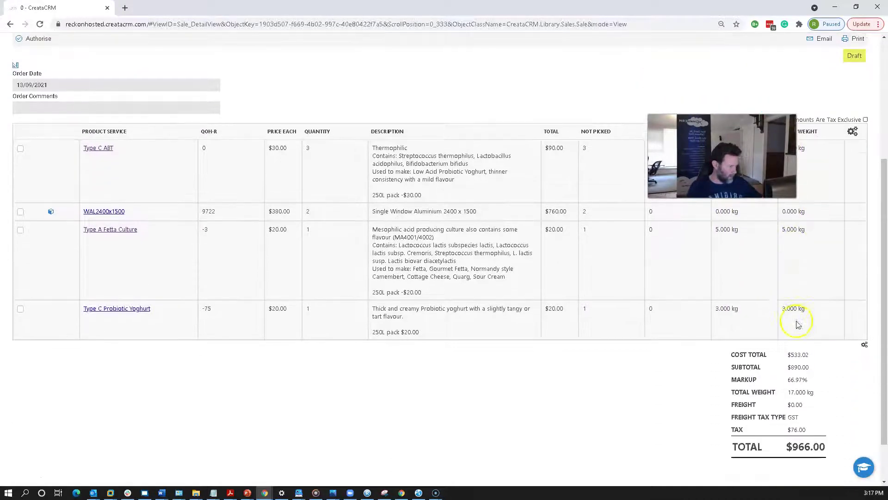
{"action": "left_click_drag", "start_coordinate": [817, 392], "coordinate": [614, 407]}
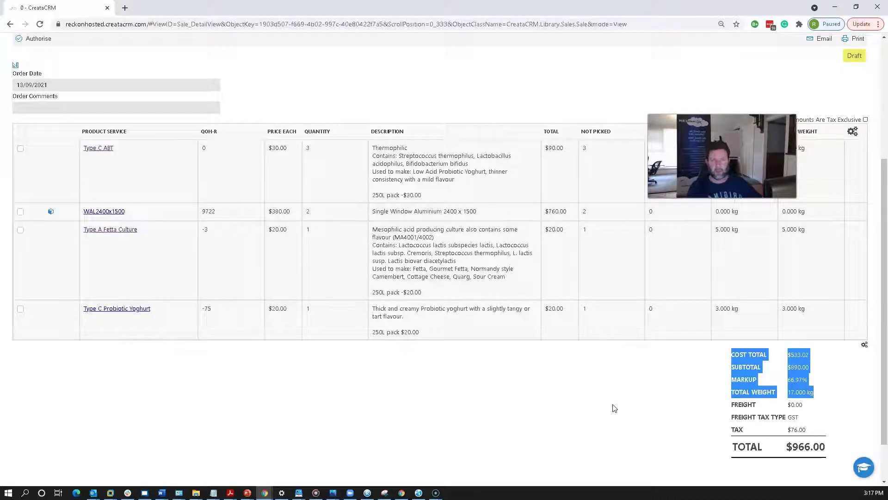
{"action": "left_click", "coordinate": [430, 368]}
{"action": "scroll", "coordinate": [430, 368], "scroll_direction": "up", "scroll_amount": 4}
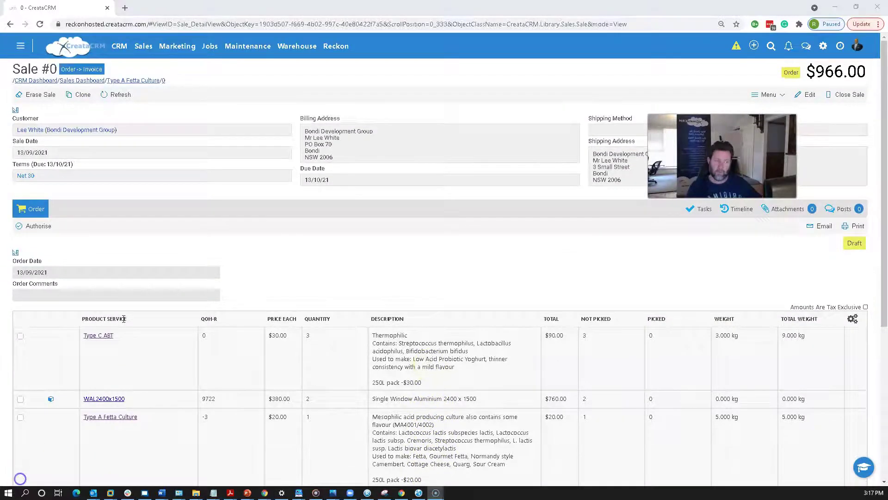
{"action": "scroll", "coordinate": [472, 380], "scroll_direction": "down", "scroll_amount": 5}
{"action": "left_click", "coordinate": [798, 360]}
{"action": "left_click_drag", "start_coordinate": [791, 348], "coordinate": [764, 348]}
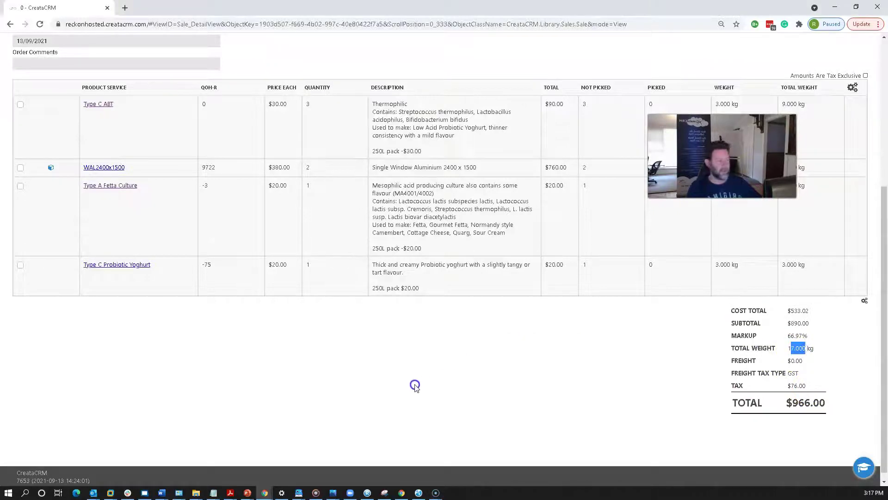
{"action": "left_click", "coordinate": [414, 385]}
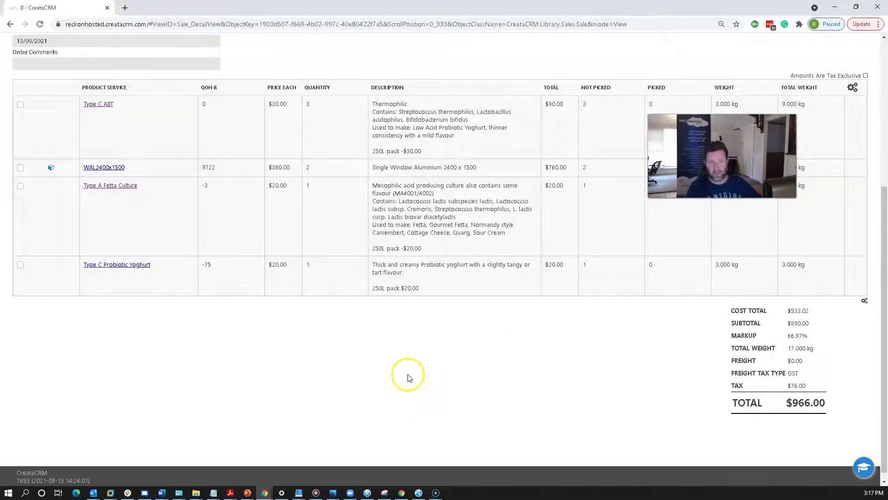
{"action": "scroll", "coordinate": [407, 378], "scroll_direction": "up", "scroll_amount": 3}
{"action": "scroll", "coordinate": [410, 378], "scroll_direction": "up", "scroll_amount": 2}
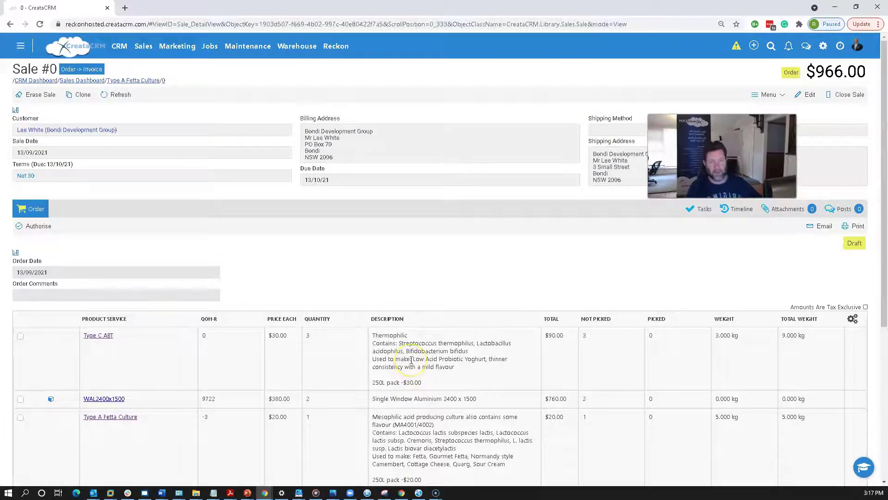
{"action": "scroll", "coordinate": [415, 366], "scroll_direction": "down", "scroll_amount": 5}
{"action": "scroll", "coordinate": [452, 349], "scroll_direction": "up", "scroll_amount": 4}
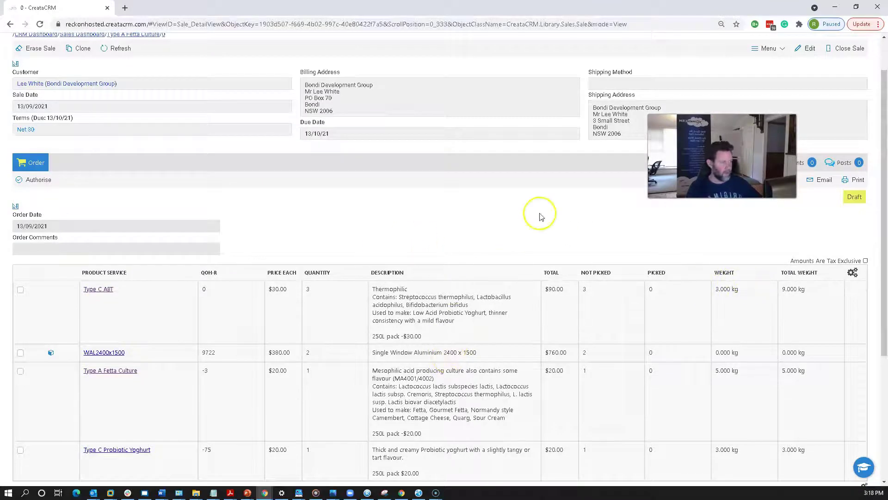
{"action": "left_click", "coordinate": [20, 482]}
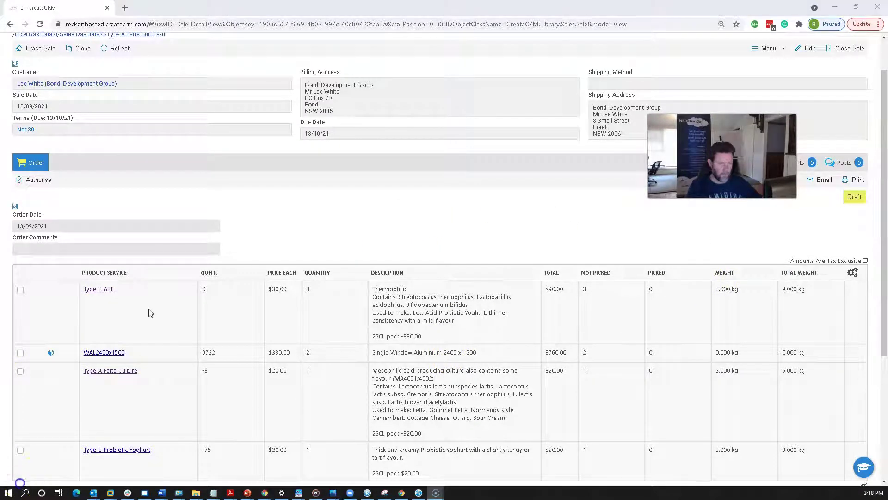
{"action": "scroll", "coordinate": [277, 251], "scroll_direction": "down", "scroll_amount": 3}
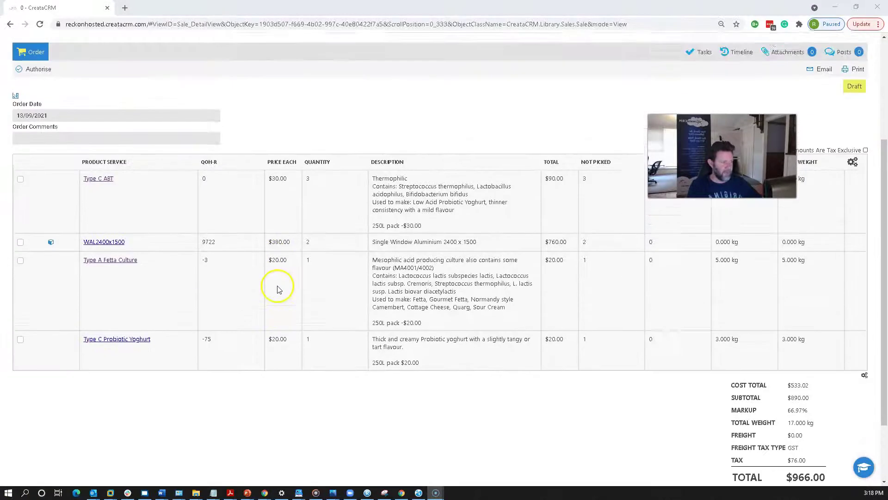
{"action": "scroll", "coordinate": [278, 287], "scroll_direction": "up", "scroll_amount": 4}
{"action": "scroll", "coordinate": [284, 280], "scroll_direction": "down", "scroll_amount": 1}
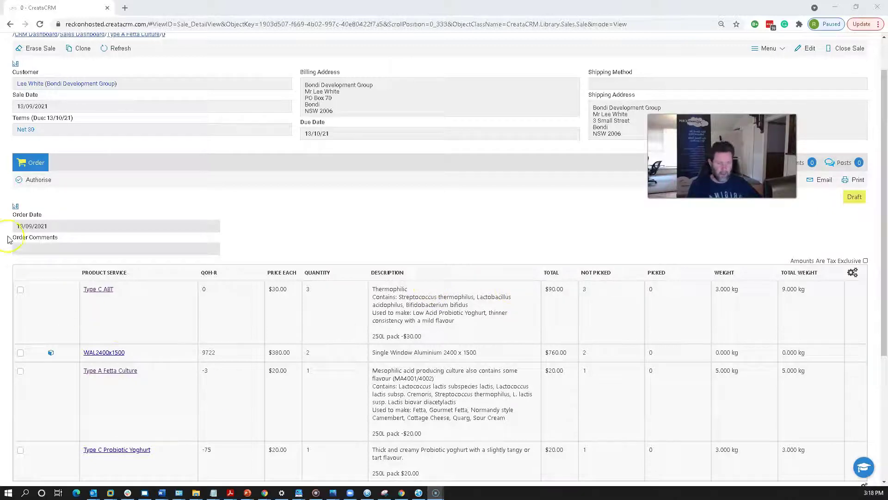
- Authorise the draft sales order
{"action": "left_click", "coordinate": [32, 185]}
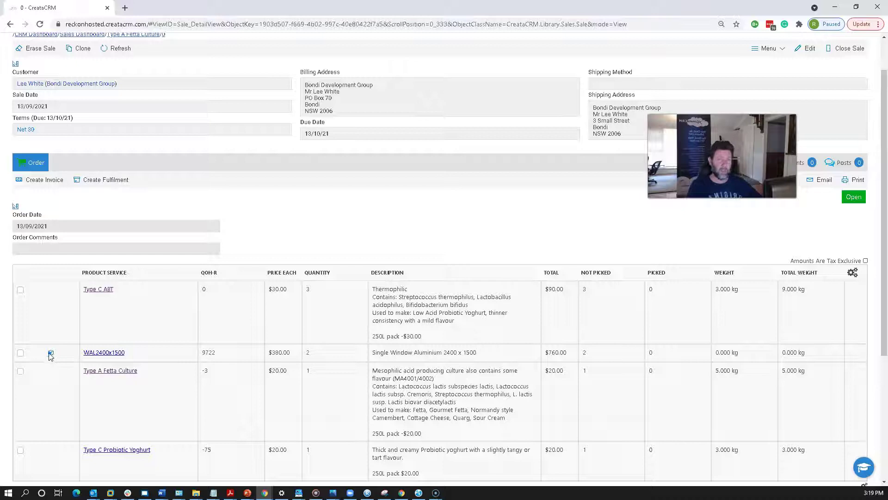
{"action": "left_click_drag", "start_coordinate": [202, 352], "coordinate": [369, 355]}
{"action": "scroll", "coordinate": [476, 370], "scroll_direction": "up", "scroll_amount": 1}
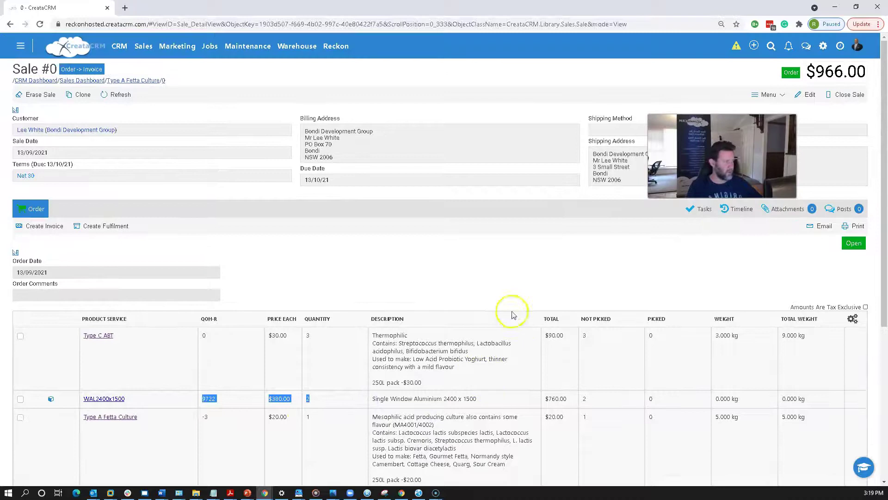
- Create an assembly order for the WAL2400x1500 line with the memo "please build Asap", assigned to the Pet Pipes user
{"action": "scroll", "coordinate": [135, 342], "scroll_direction": "down", "scroll_amount": 3}
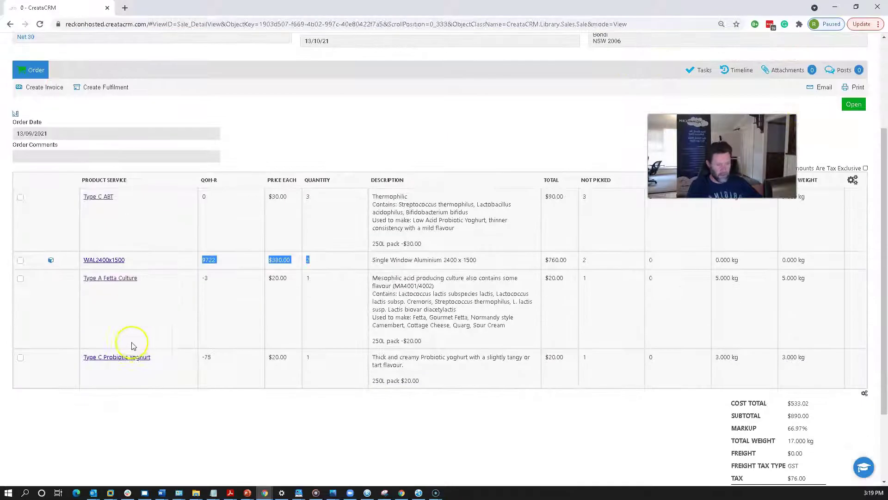
{"action": "left_click", "coordinate": [51, 261]}
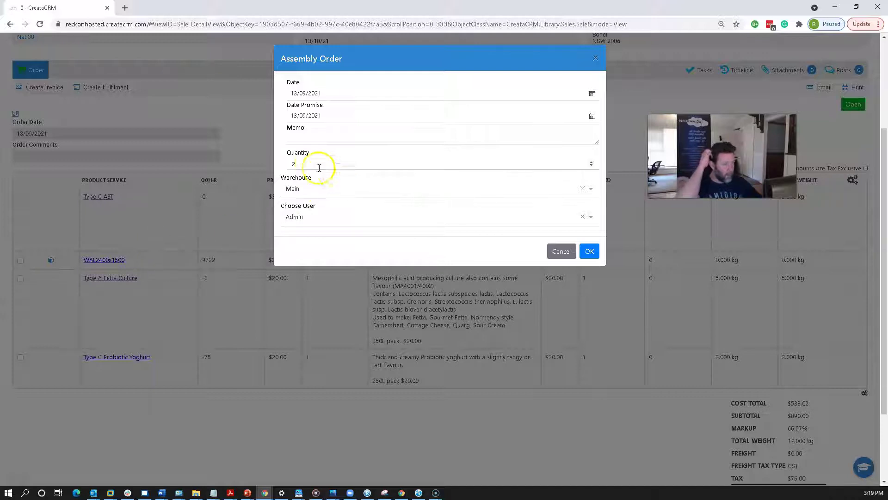
{"action": "left_click", "coordinate": [317, 141]}
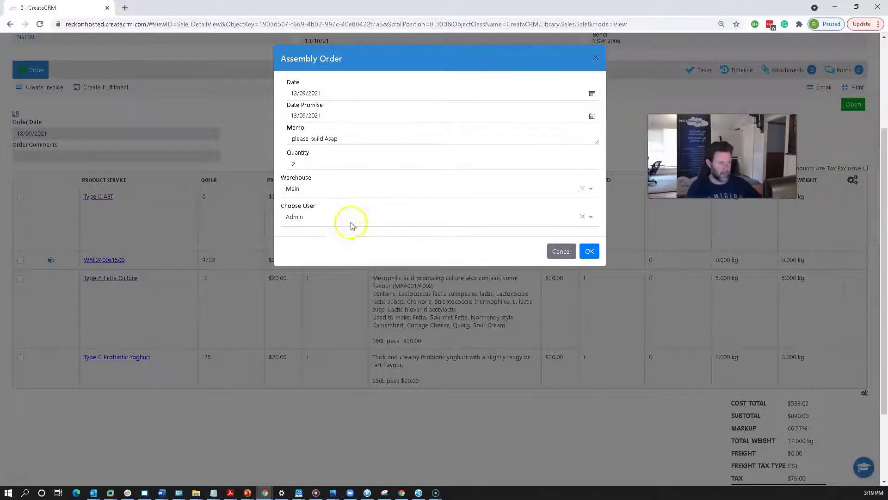
{"action": "left_click", "coordinate": [315, 217]}
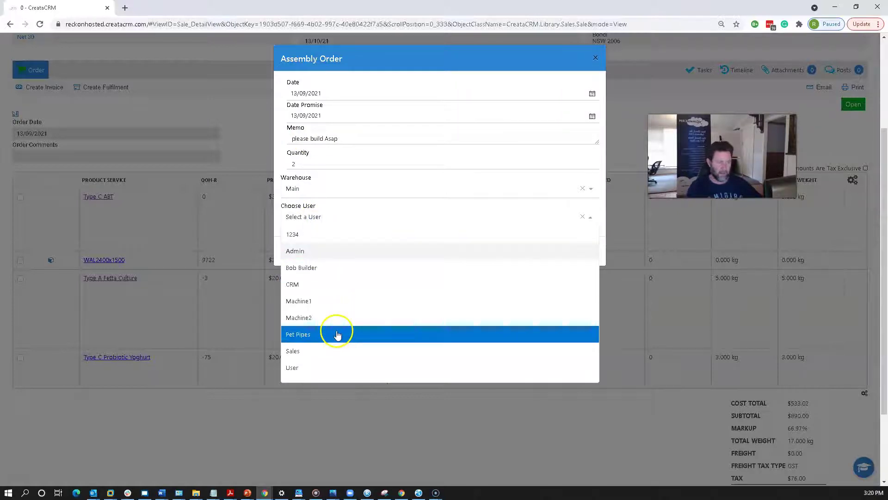
{"action": "left_click", "coordinate": [337, 335]}
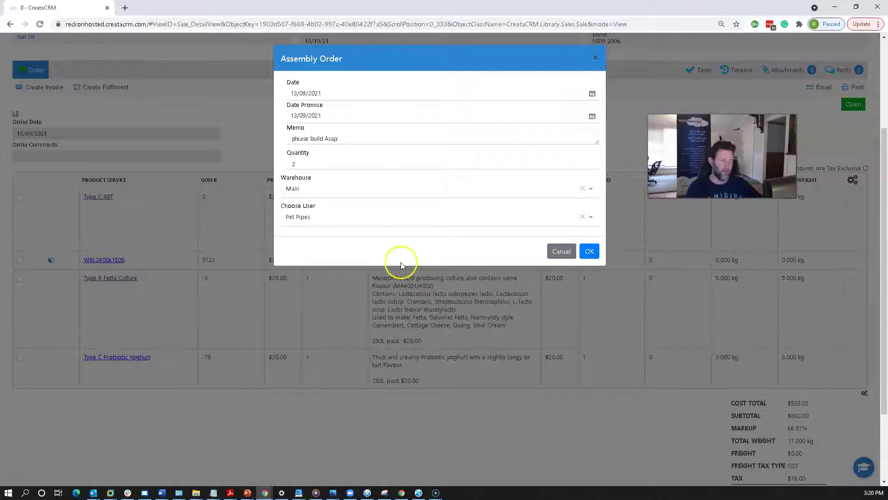
{"action": "left_click", "coordinate": [590, 252]}
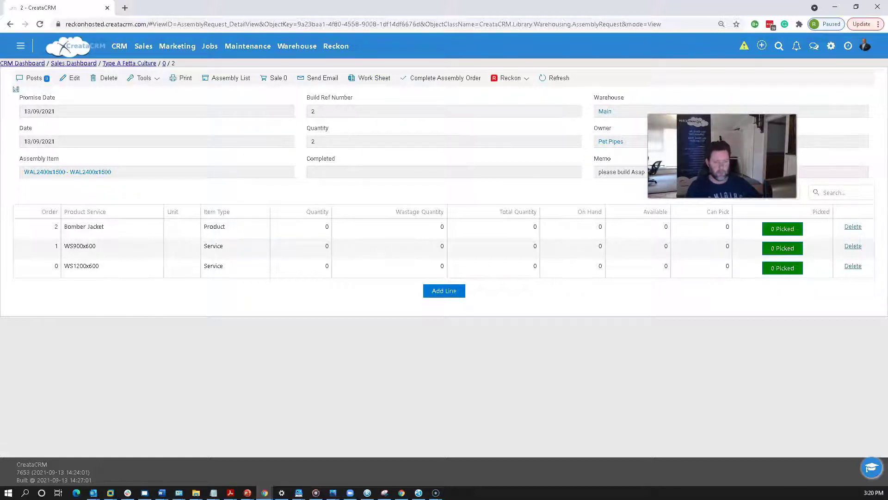
- Preview the Assembly Request report for the assembly order and close the report and report chooser
{"action": "left_click", "coordinate": [185, 79]}
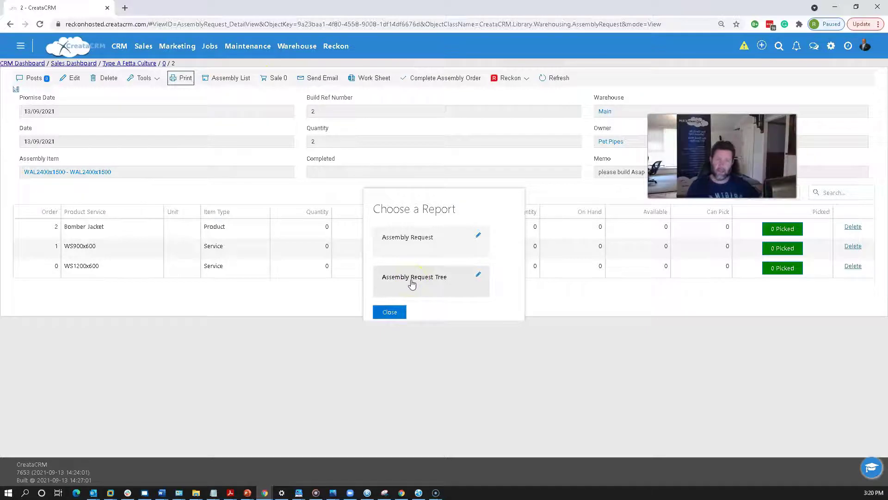
{"action": "left_click", "coordinate": [412, 253]}
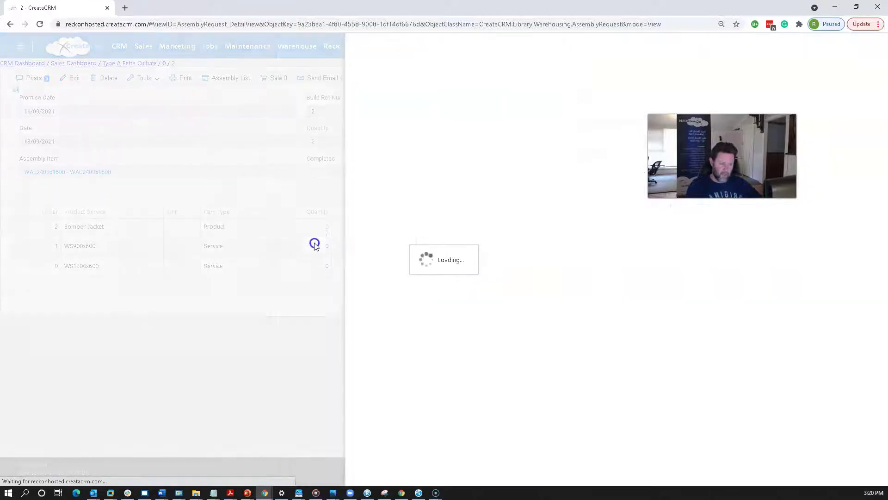
{"action": "left_click_drag", "start_coordinate": [671, 156], "coordinate": [695, 284]}
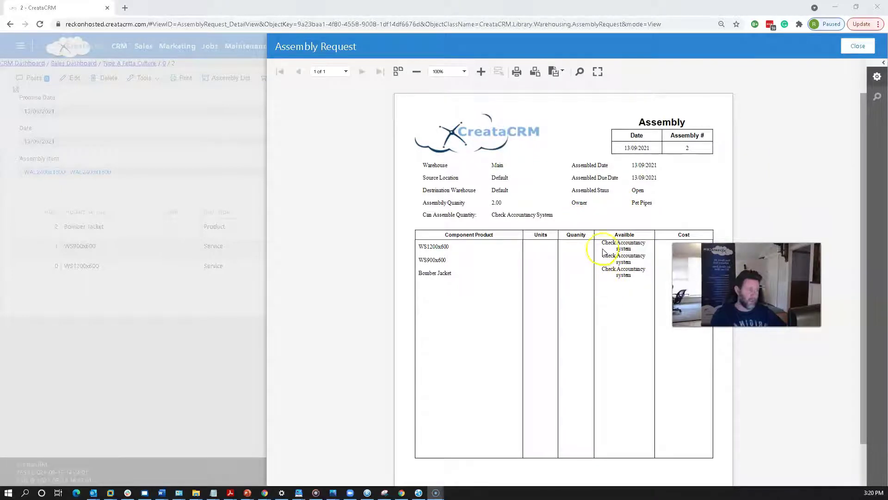
{"action": "left_click", "coordinate": [603, 288]}
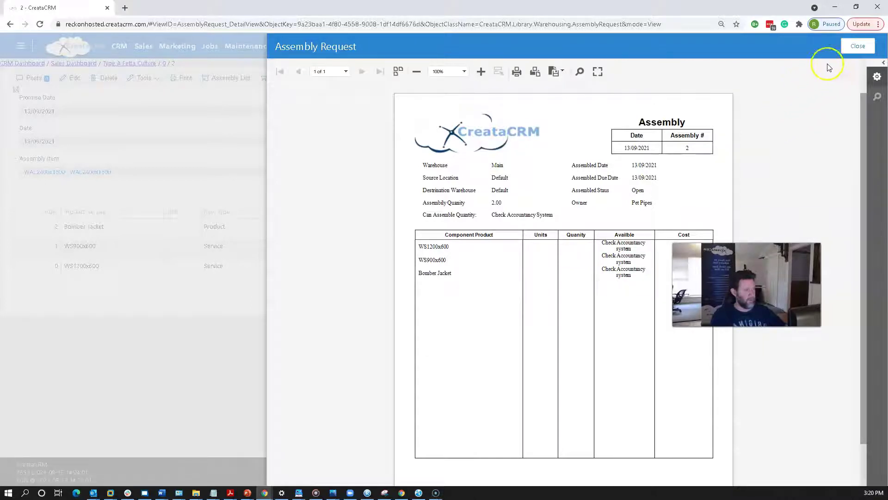
{"action": "left_click", "coordinate": [856, 44]}
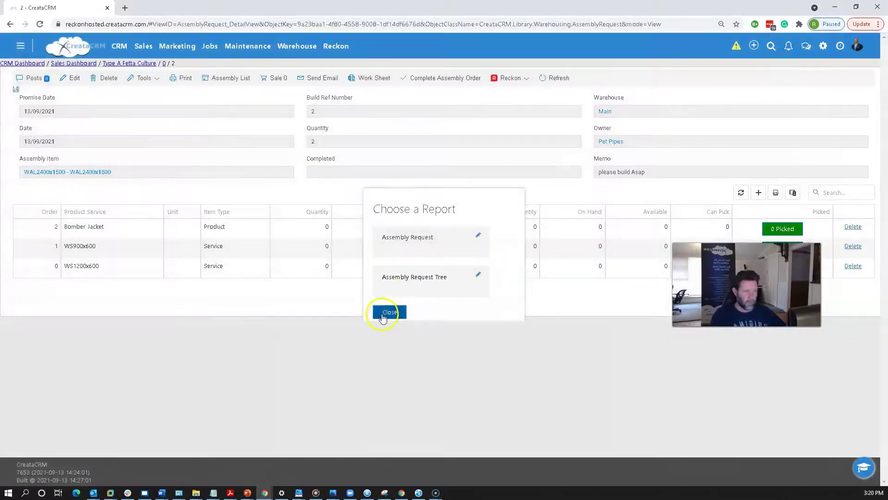
{"action": "left_click", "coordinate": [386, 314]}
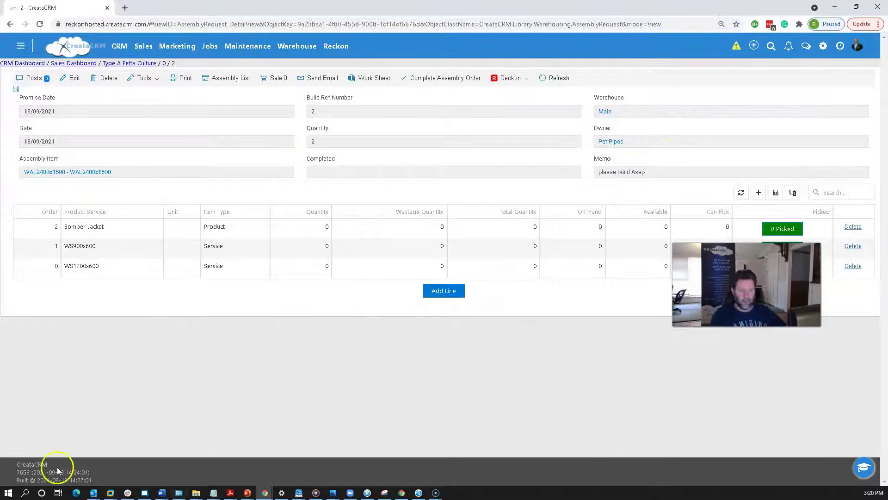
{"action": "left_click", "coordinate": [21, 479]}
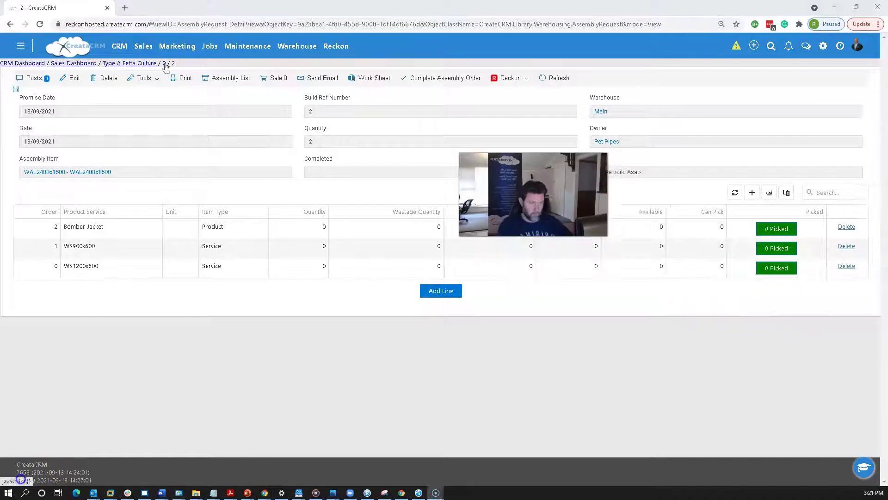
- Return to the sale, open the assembly request linked on the WAL2400x1500 line, and go back to the sale
{"action": "left_click", "coordinate": [164, 64]}
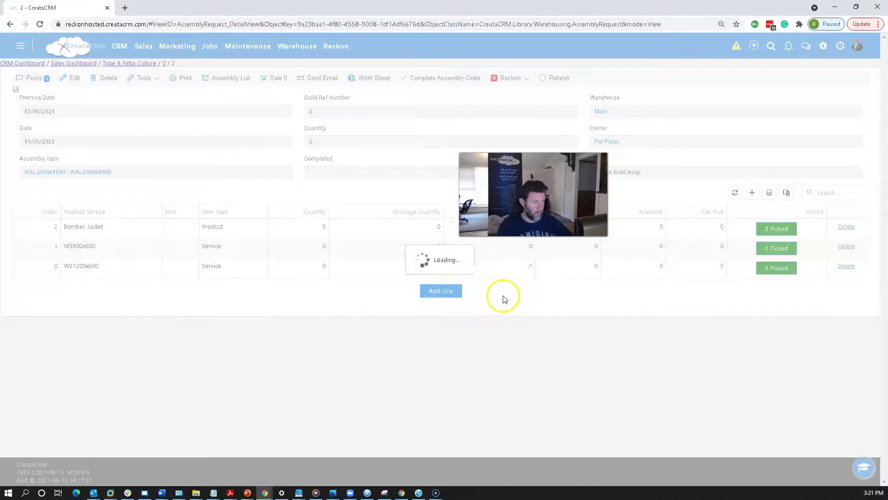
{"action": "scroll", "coordinate": [131, 373], "scroll_direction": "down", "scroll_amount": 3}
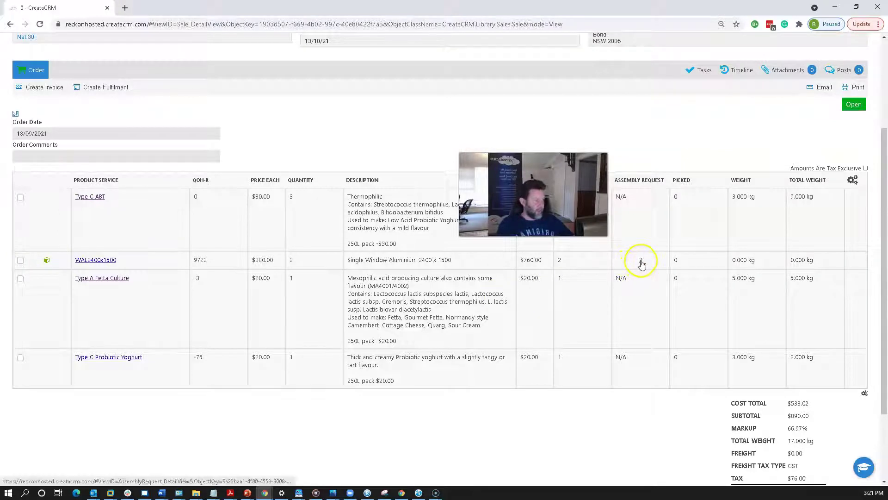
{"action": "left_click", "coordinate": [641, 261]}
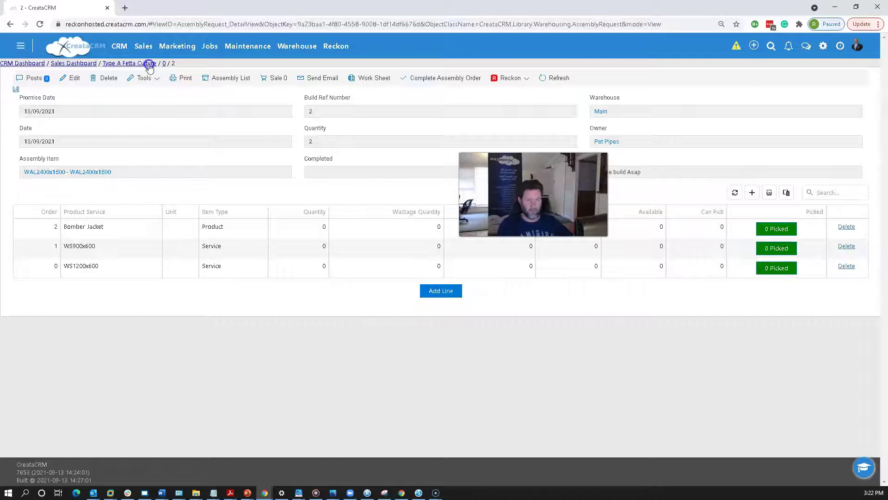
{"action": "left_click", "coordinate": [164, 64]}
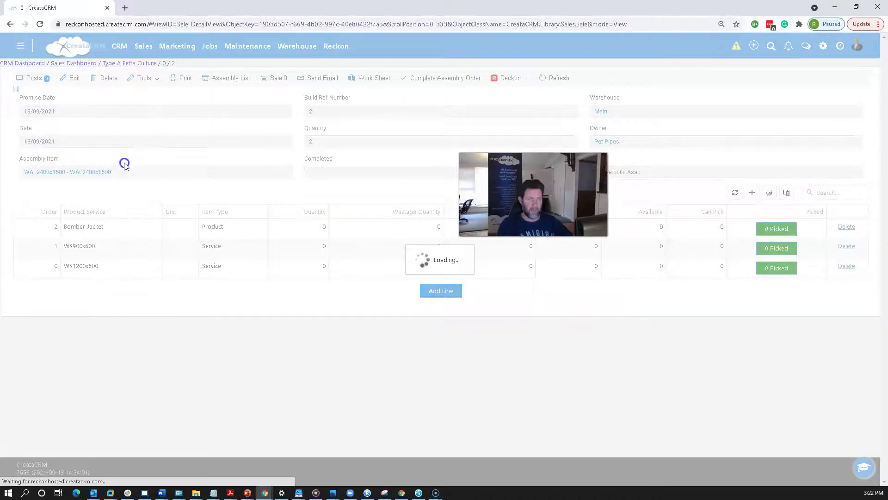
{"action": "scroll", "coordinate": [128, 175], "scroll_direction": "down", "scroll_amount": 2}
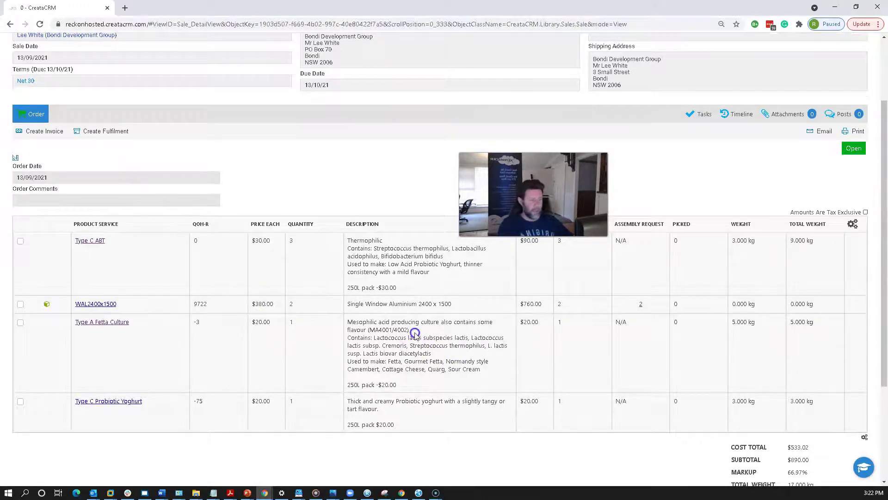
{"action": "scroll", "coordinate": [415, 333], "scroll_direction": "up", "scroll_amount": 1}
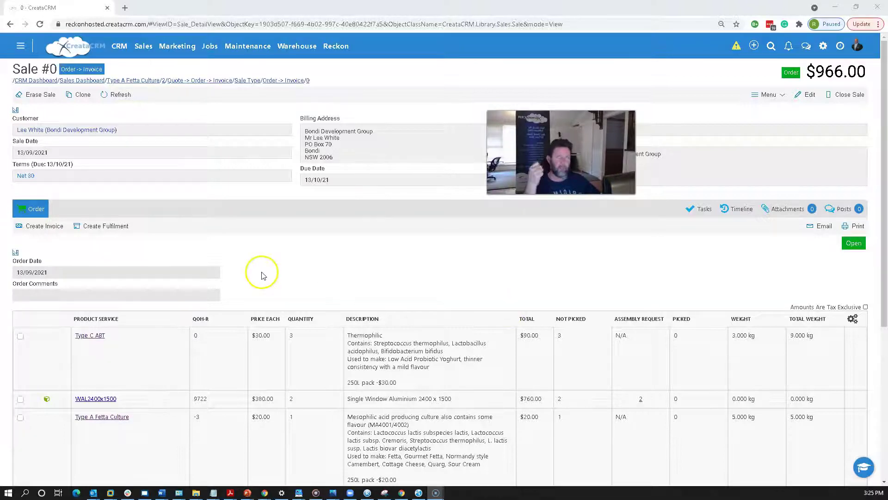
- Preview the Sale Sales Order PickList report for the order and cancel printing
{"action": "left_click", "coordinate": [854, 226]}
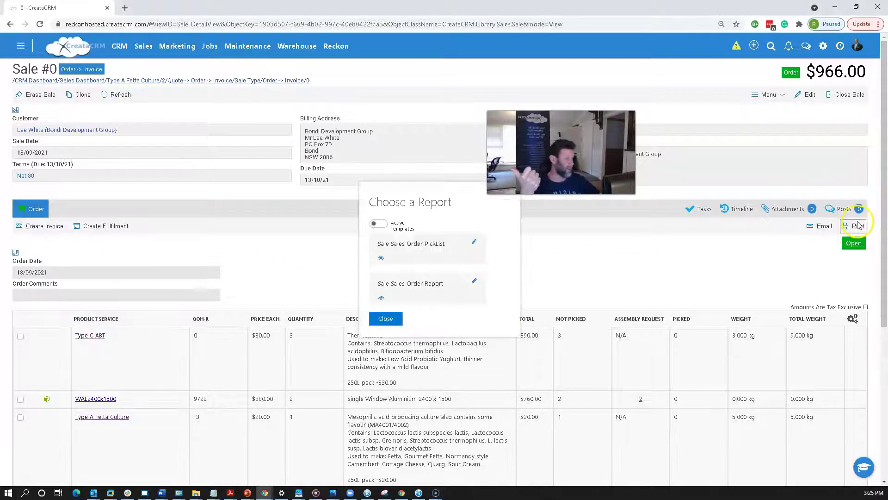
{"action": "left_click", "coordinate": [437, 260]}
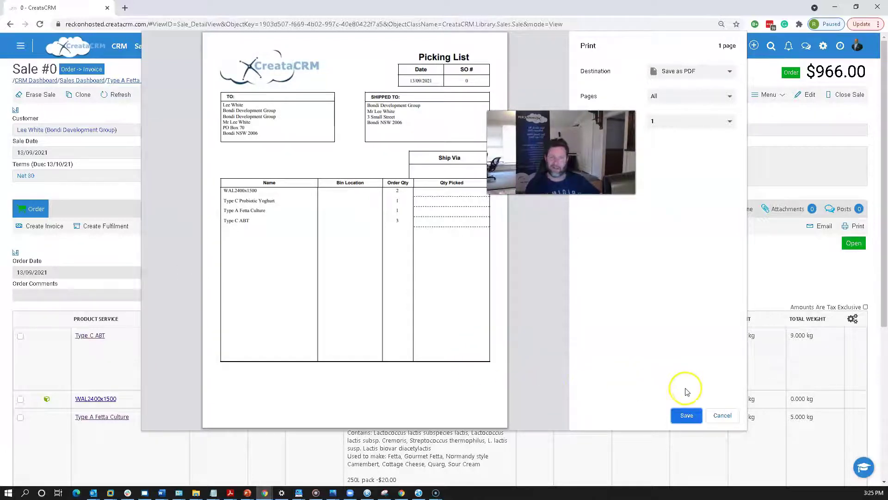
{"action": "left_click", "coordinate": [724, 415]}
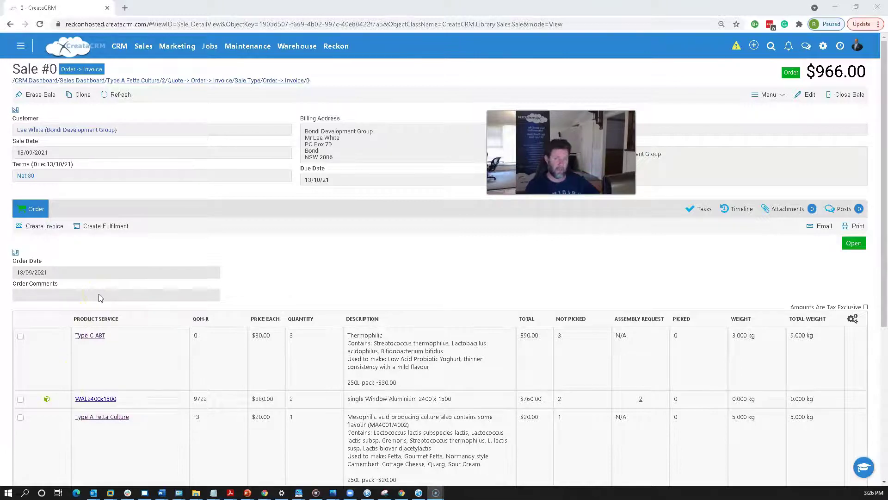
- Create a manual fulfilment for the sales order
{"action": "left_click", "coordinate": [111, 225]}
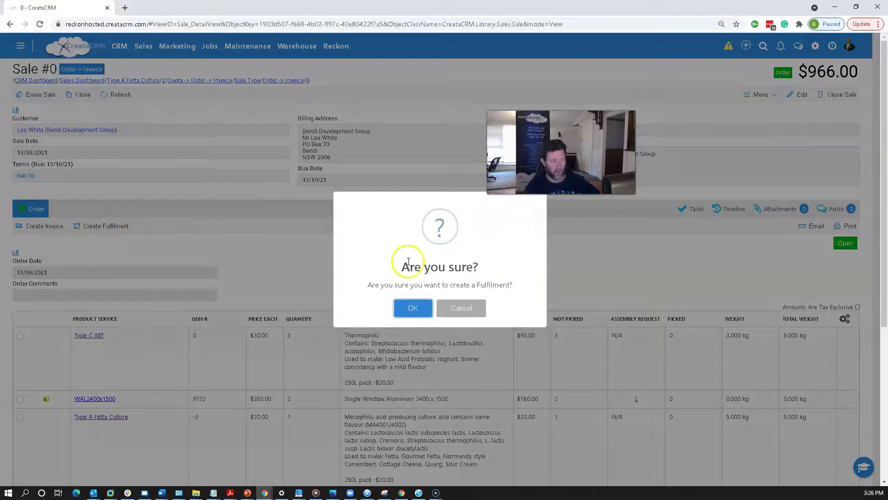
{"action": "left_click", "coordinate": [410, 307]}
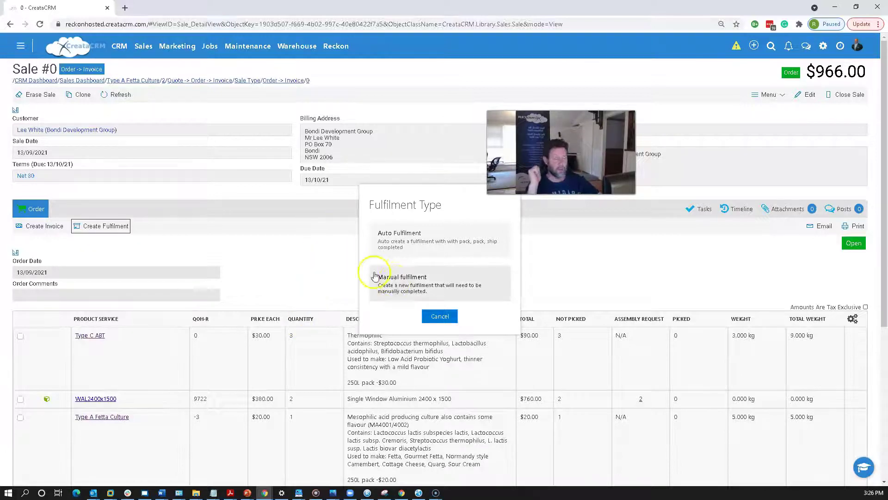
{"action": "left_click", "coordinate": [396, 283]}
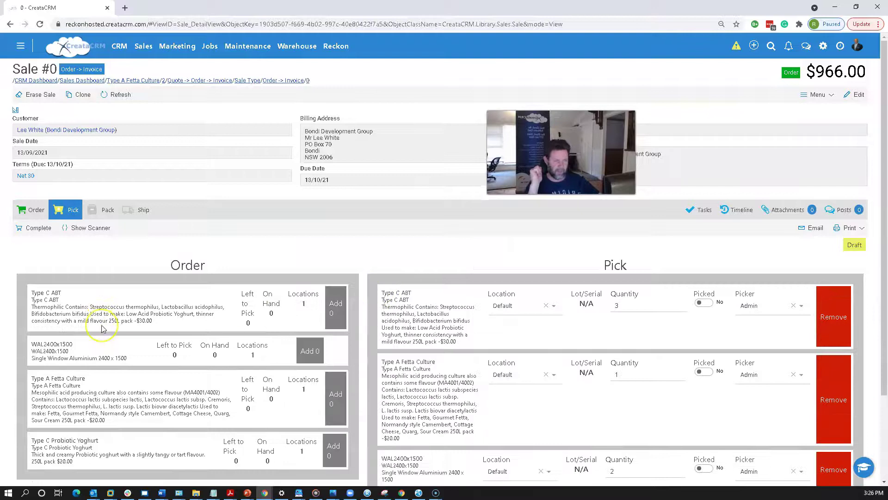
- Examine the draft pick, comparing the order lines with each pick line's location, quantity, picked status and picker
{"action": "scroll", "coordinate": [103, 329], "scroll_direction": "down", "scroll_amount": 2}
{"action": "scroll", "coordinate": [106, 329], "scroll_direction": "up", "scroll_amount": 2}
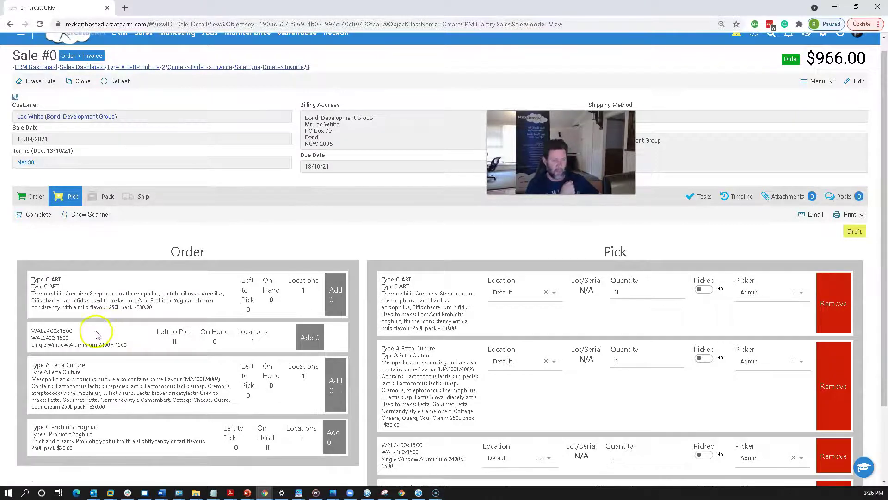
{"action": "scroll", "coordinate": [108, 329], "scroll_direction": "down", "scroll_amount": 2}
{"action": "scroll", "coordinate": [521, 268], "scroll_direction": "up", "scroll_amount": 2}
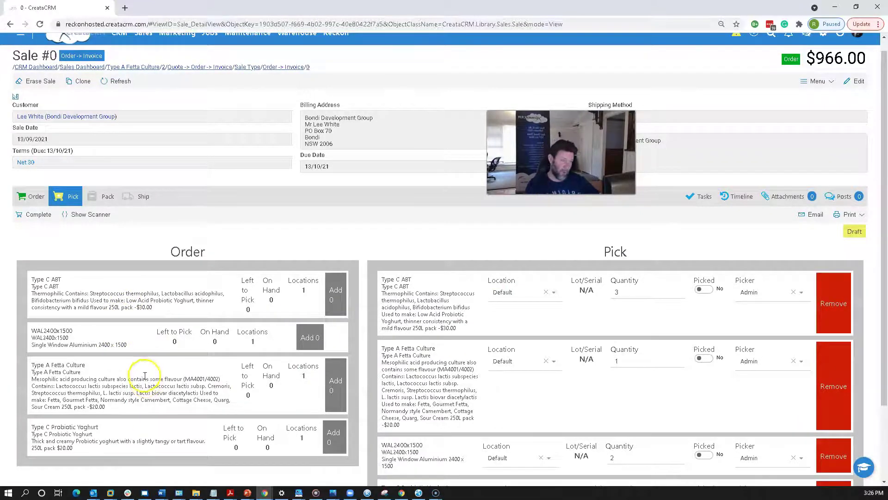
{"action": "scroll", "coordinate": [633, 370], "scroll_direction": "down", "scroll_amount": 1}
{"action": "scroll", "coordinate": [632, 373], "scroll_direction": "down", "scroll_amount": 1}
{"action": "scroll", "coordinate": [632, 373], "scroll_direction": "up", "scroll_amount": 1}
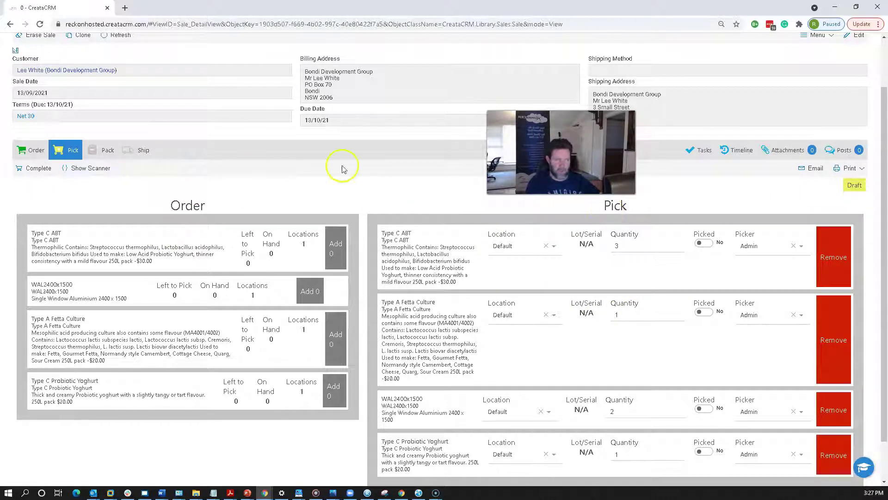
{"action": "scroll", "coordinate": [345, 169], "scroll_direction": "up", "scroll_amount": 3}
{"action": "scroll", "coordinate": [463, 231], "scroll_direction": "down", "scroll_amount": 4}
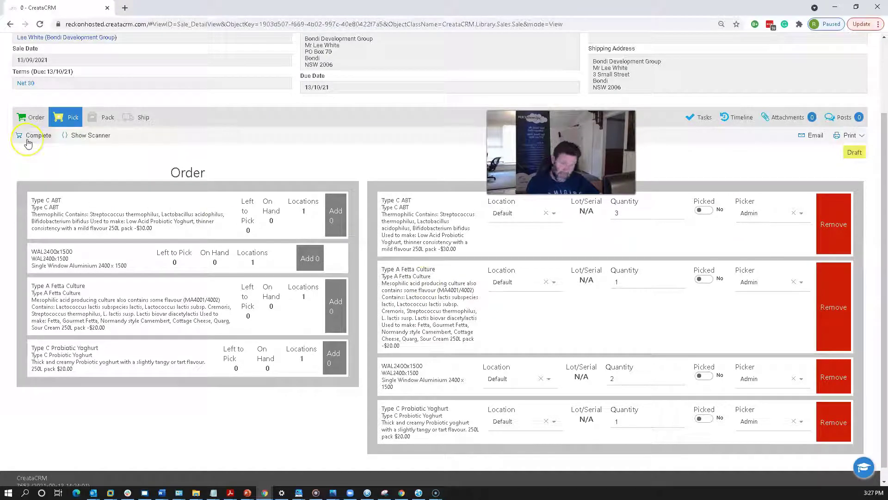
{"action": "left_click", "coordinate": [829, 420]}
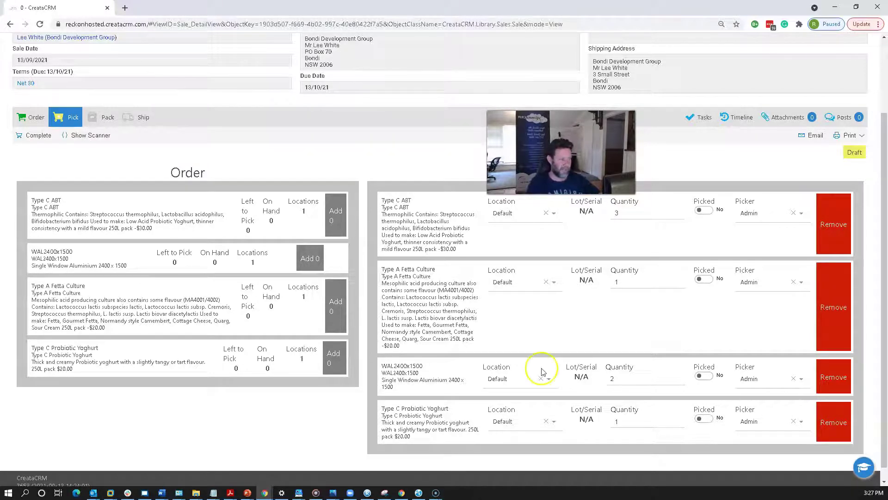
{"action": "scroll", "coordinate": [348, 341], "scroll_direction": "up", "scroll_amount": 2}
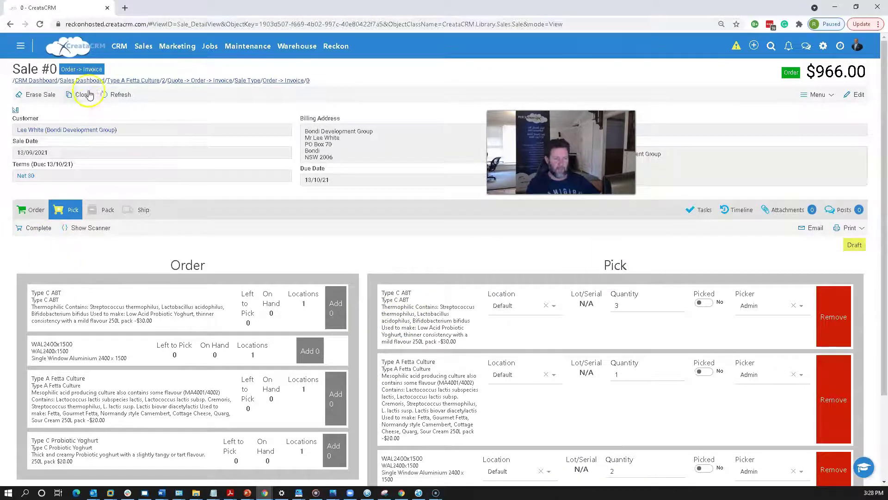
- Open the CRM Dashboard in a second browser tab and return to the sale's tab
{"action": "left_click", "coordinate": [125, 8]}
{"action": "type", "text": "re"}
{"action": "key", "text": "Return"}
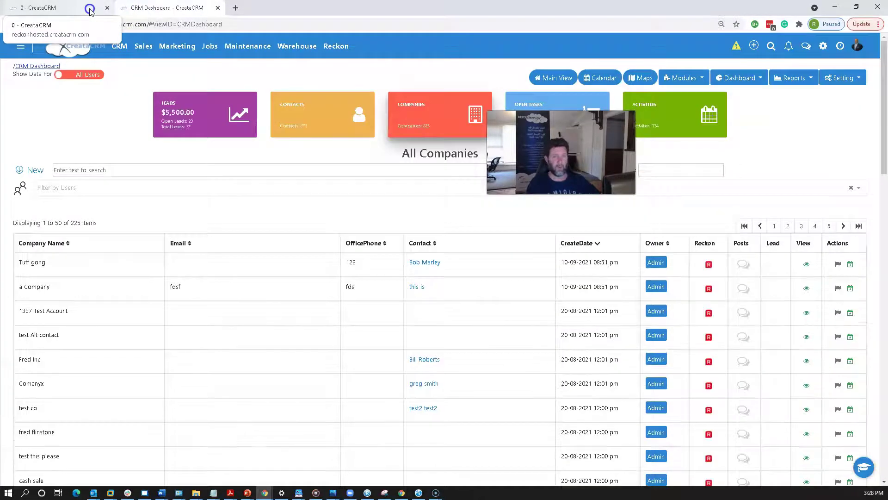
{"action": "left_click", "coordinate": [35, 7]}
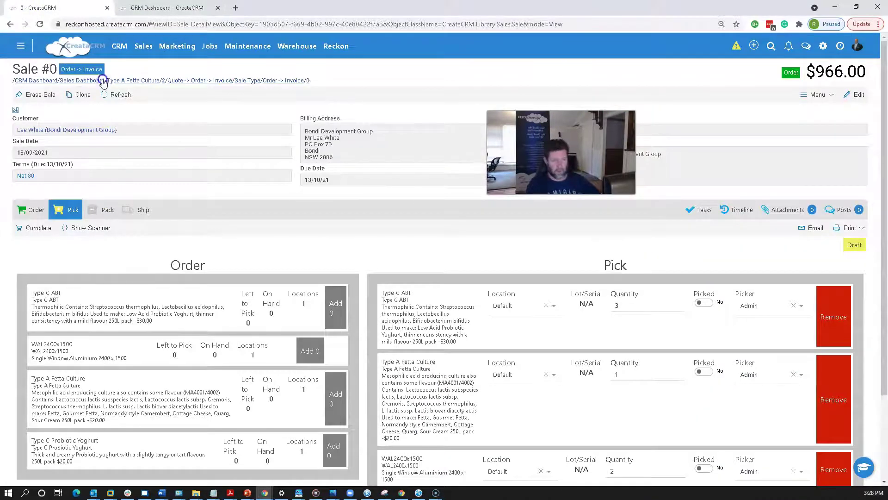
- Launch CreataCRM Mobile from the CRM Dashboard tab and open the warehouse's Pick Pack Ship list of sales
{"action": "left_click", "coordinate": [180, 7]}
{"action": "left_click", "coordinate": [21, 46]}
{"action": "left_click", "coordinate": [114, 66]}
{"action": "left_click", "coordinate": [65, 111]}
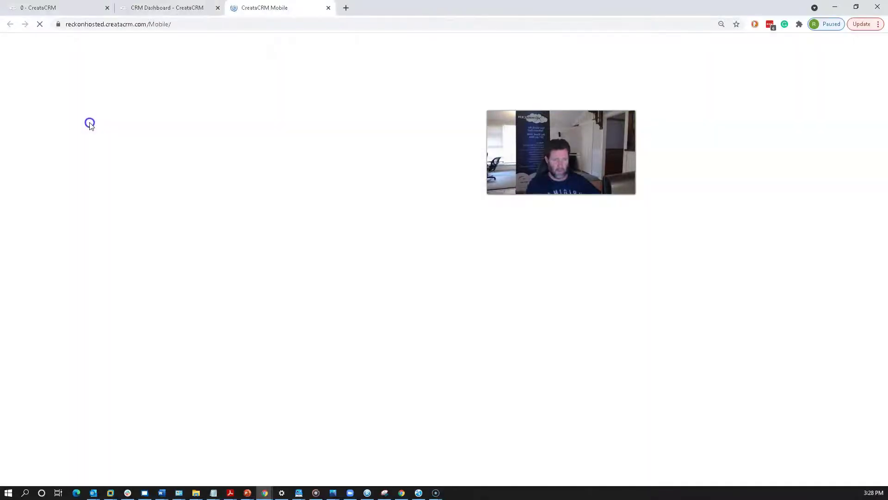
{"action": "left_click", "coordinate": [70, 194]}
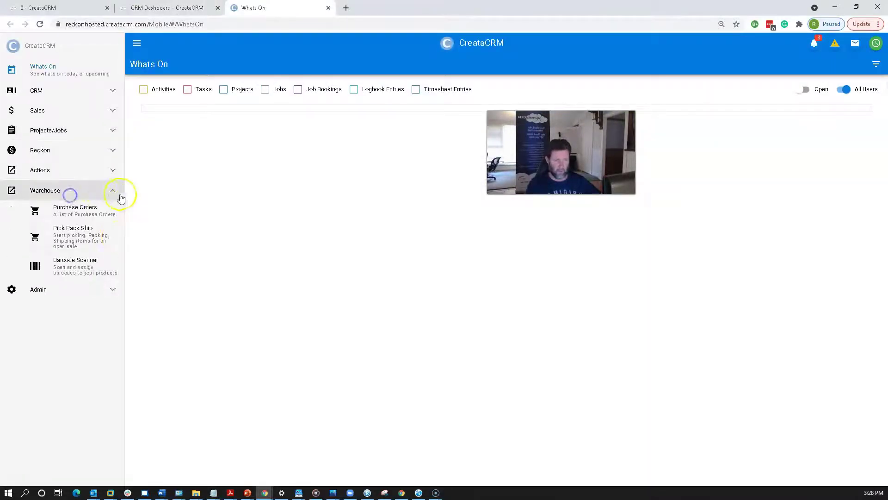
{"action": "left_click", "coordinate": [99, 239]}
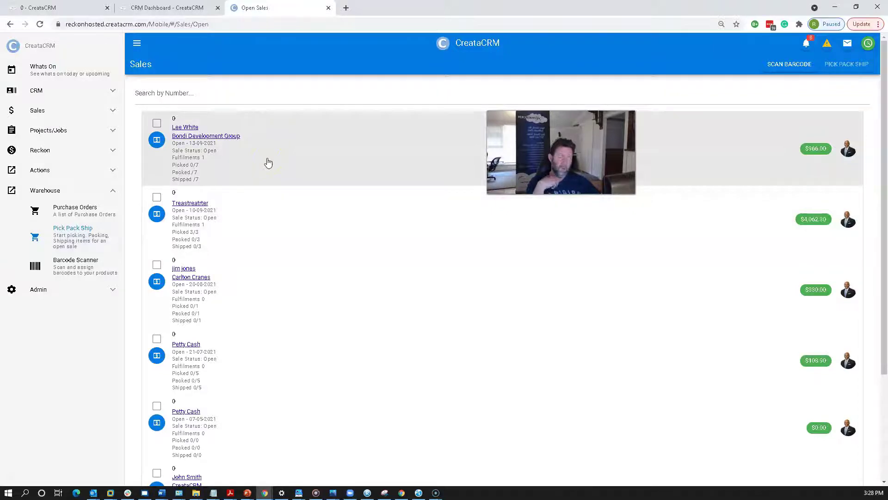
- Open the $966.00 Bondi Development Group sale for picking, then bring up the complete-picking confirmation and cancel it
{"action": "left_click_drag", "start_coordinate": [539, 120], "coordinate": [342, 299]}
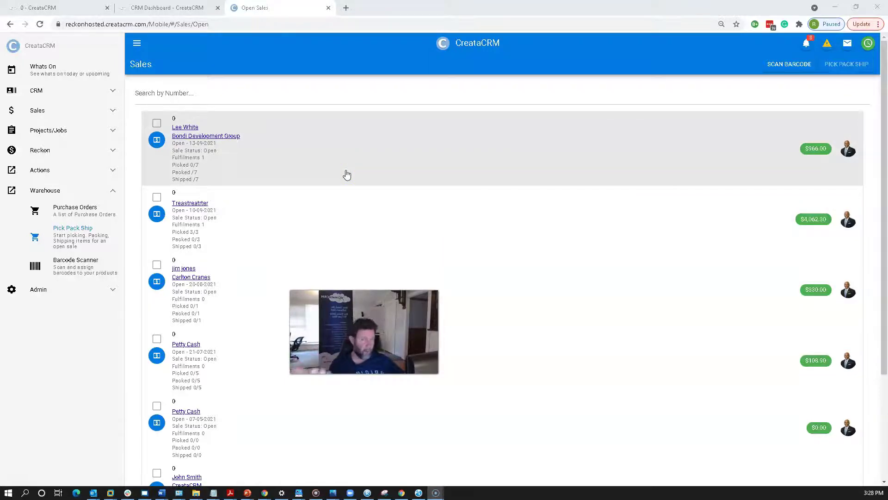
{"action": "left_click", "coordinate": [347, 174]}
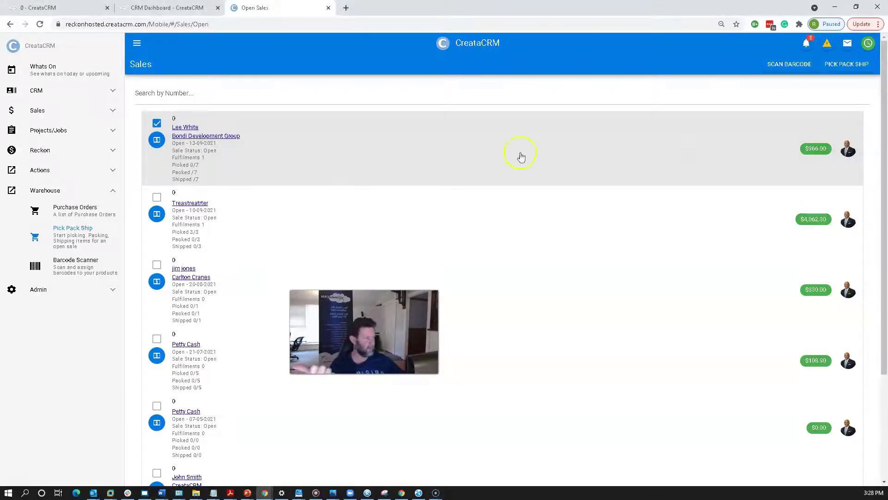
{"action": "left_click", "coordinate": [854, 66]}
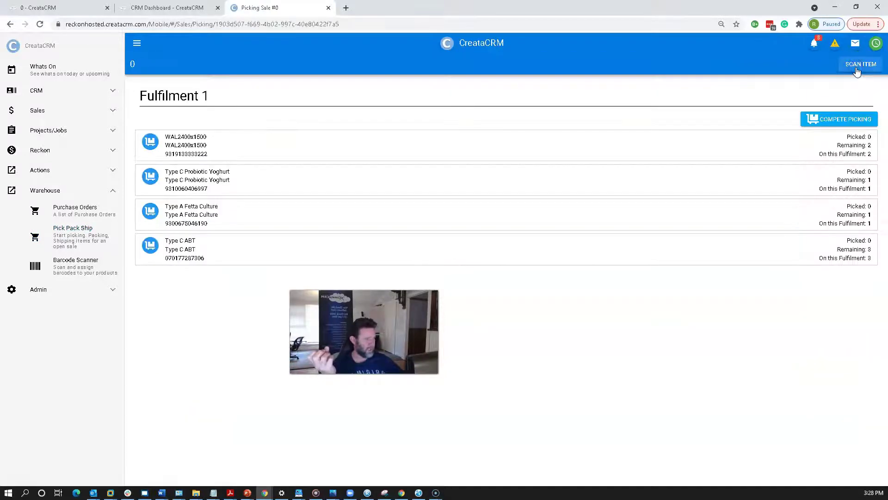
{"action": "left_click", "coordinate": [828, 120]}
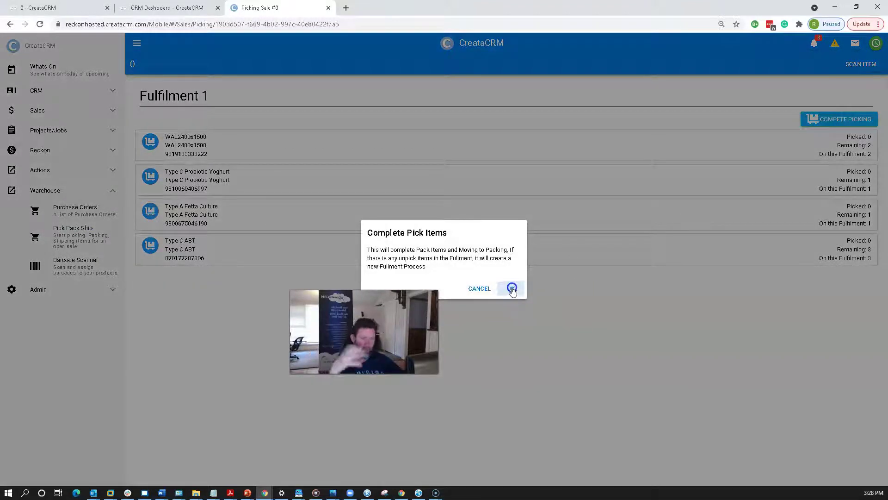
{"action": "left_click", "coordinate": [492, 293]}
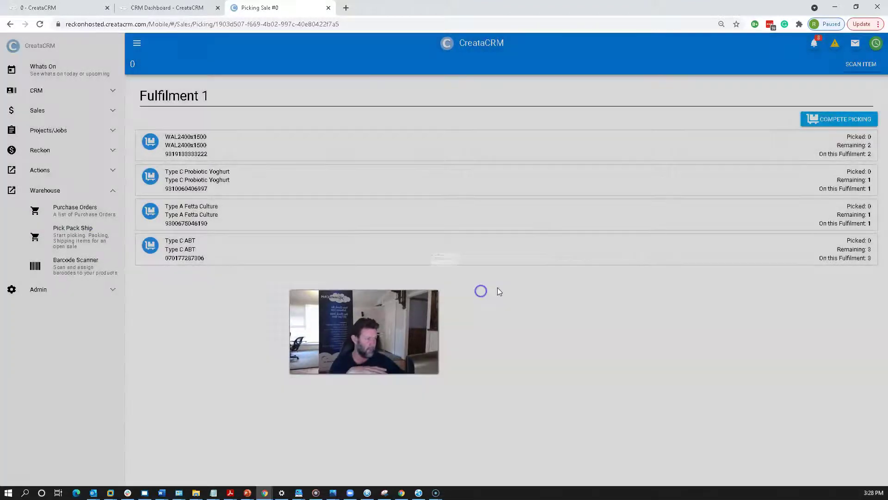
- Pick two WAL2400x1500 windows and one Type C Probiotic Yoghurt from the Default location on Fulfilment 1
{"action": "left_click", "coordinate": [452, 155]}
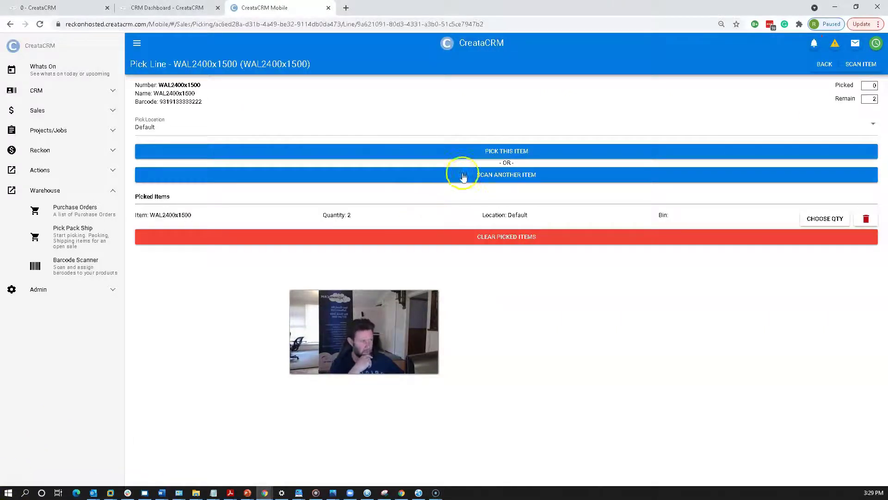
{"action": "left_click", "coordinate": [506, 150]}
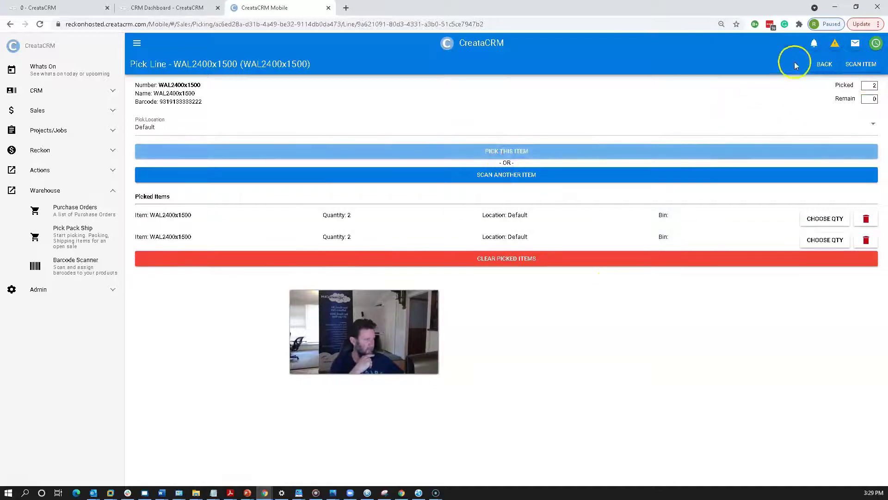
{"action": "left_click", "coordinate": [825, 64]}
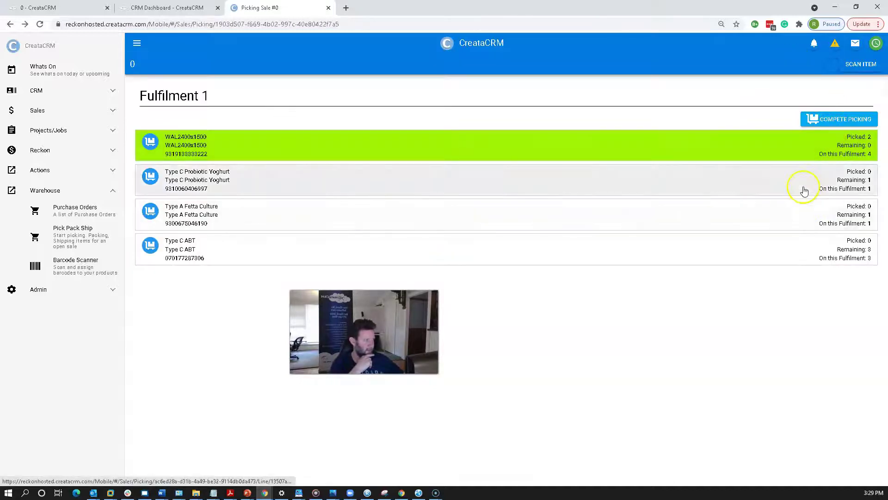
{"action": "left_click", "coordinate": [803, 188]}
{"action": "left_click", "coordinate": [550, 159]}
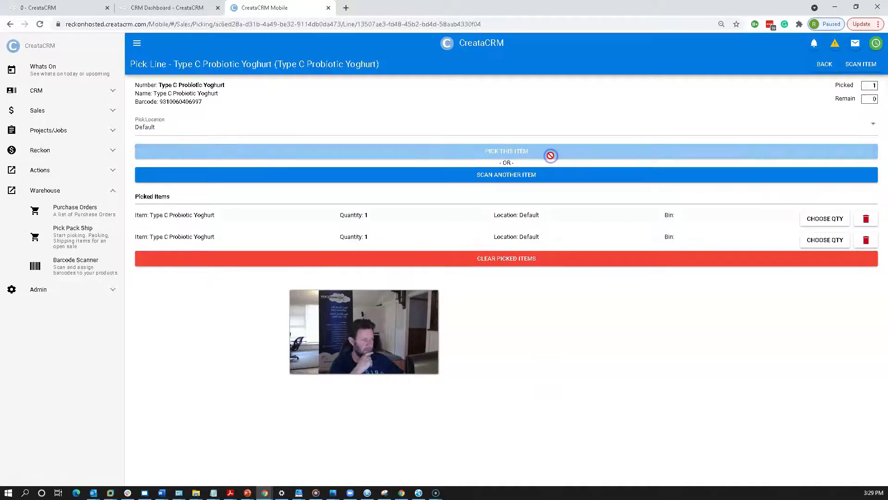
{"action": "left_click", "coordinate": [828, 63]}
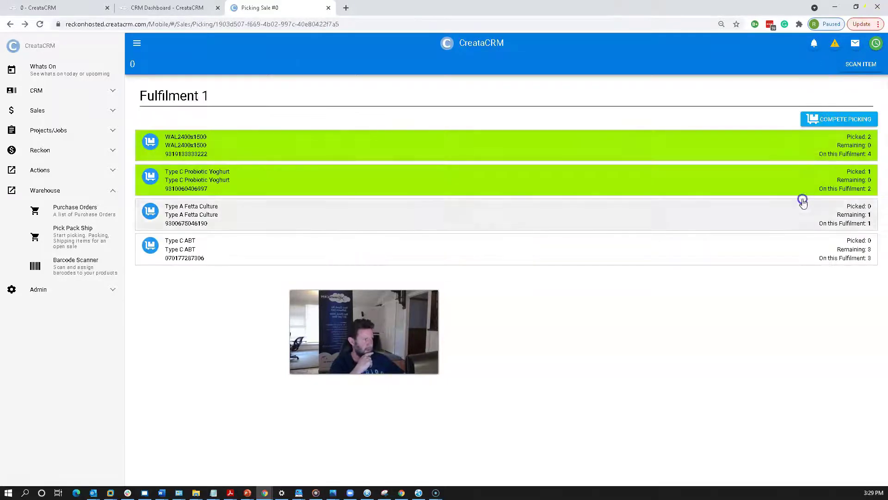
- Complete the picking of Fulfilment 1 and complete its packing, confirming both stages
{"action": "left_click", "coordinate": [839, 119]}
{"action": "left_click", "coordinate": [513, 288]}
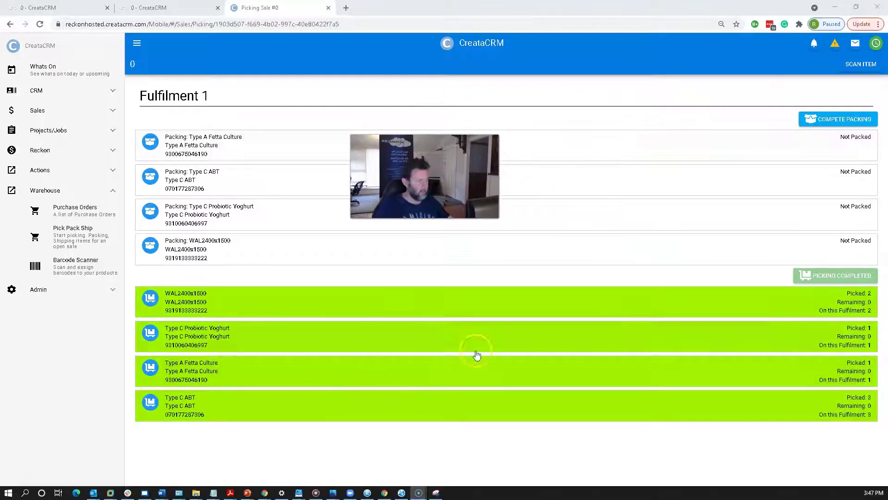
{"action": "left_click", "coordinate": [816, 124]}
{"action": "left_click", "coordinate": [509, 281]}
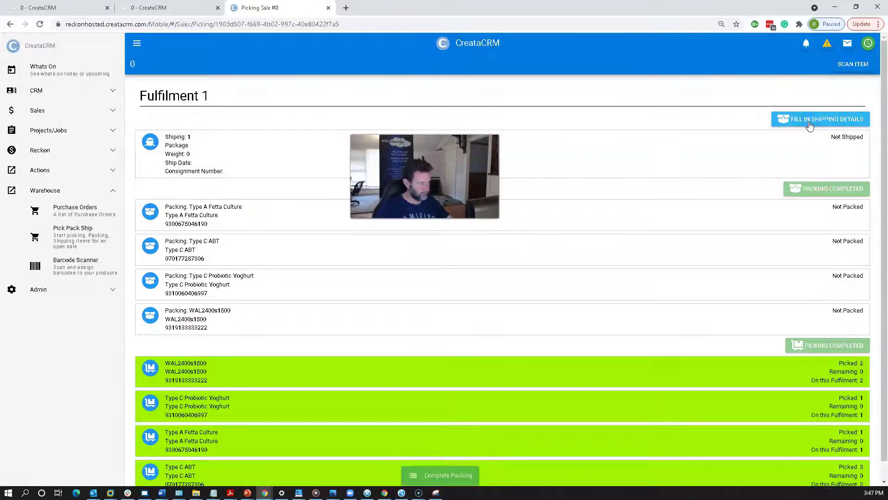
{"action": "left_click", "coordinate": [848, 191]}
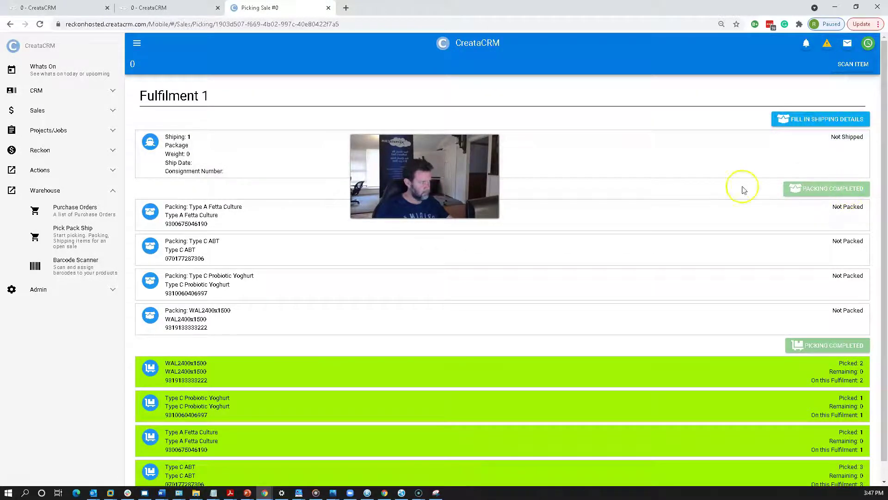
- Open the shipping details of Fulfilment 1's package and try to choose a carrier
{"action": "left_click", "coordinate": [834, 119]}
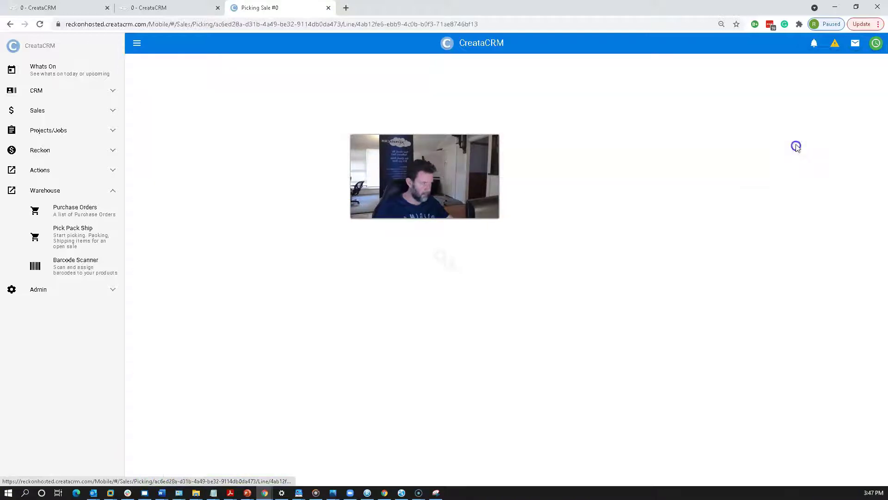
{"action": "left_click", "coordinate": [162, 98]}
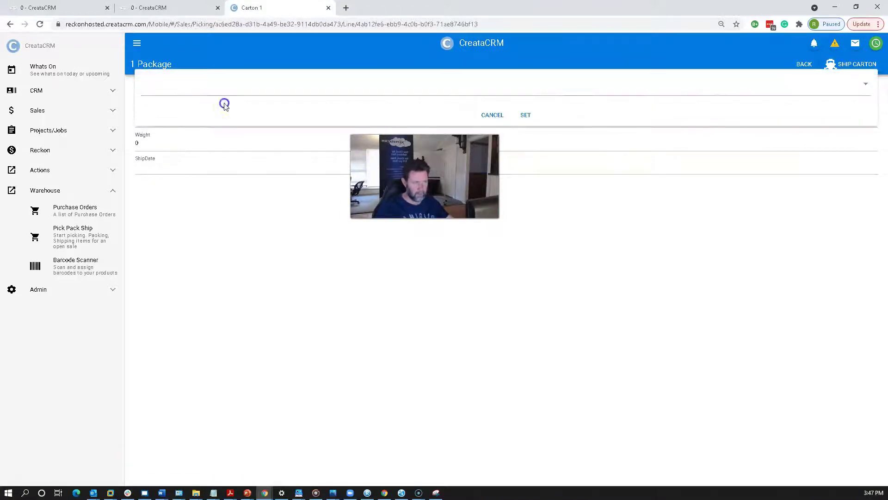
{"action": "left_click", "coordinate": [546, 94]}
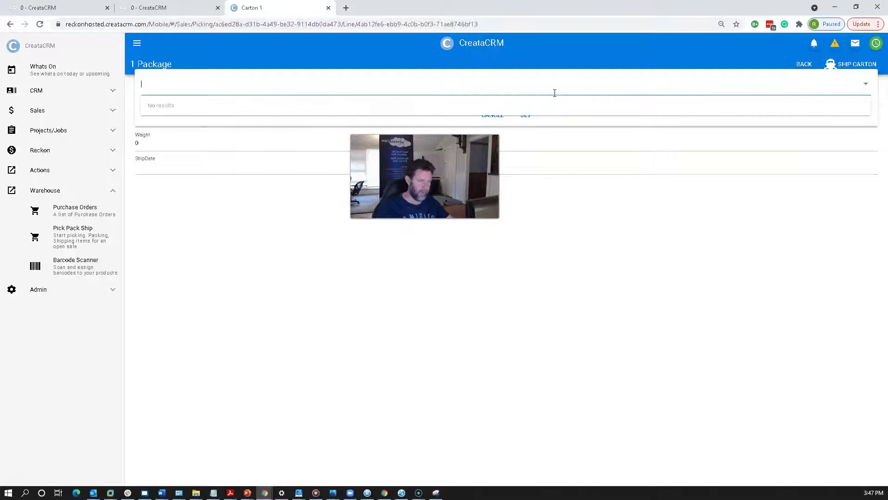
{"action": "left_click", "coordinate": [777, 250]}
- Set the package's consignment number to wqeqwewqewq and its weight to 17
{"action": "left_click", "coordinate": [189, 124]}
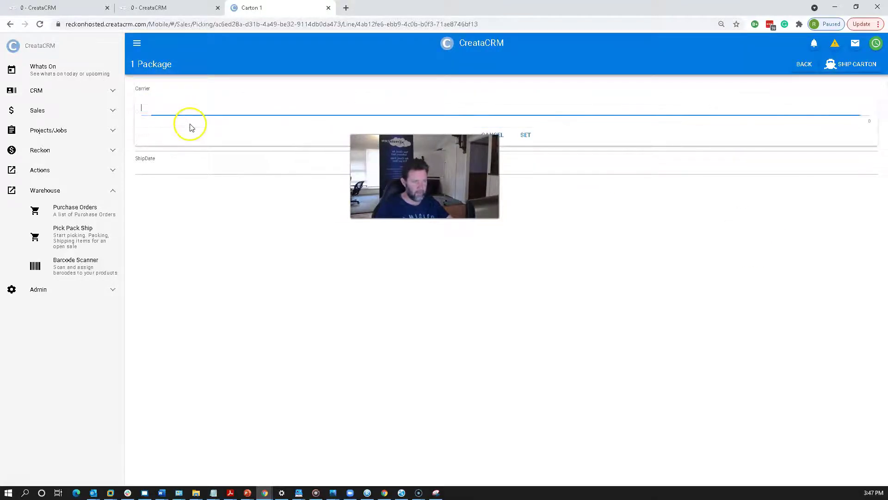
{"action": "left_click", "coordinate": [183, 185]}
{"action": "left_click", "coordinate": [144, 123]}
{"action": "type", "text": "wqeqwewqewq"}
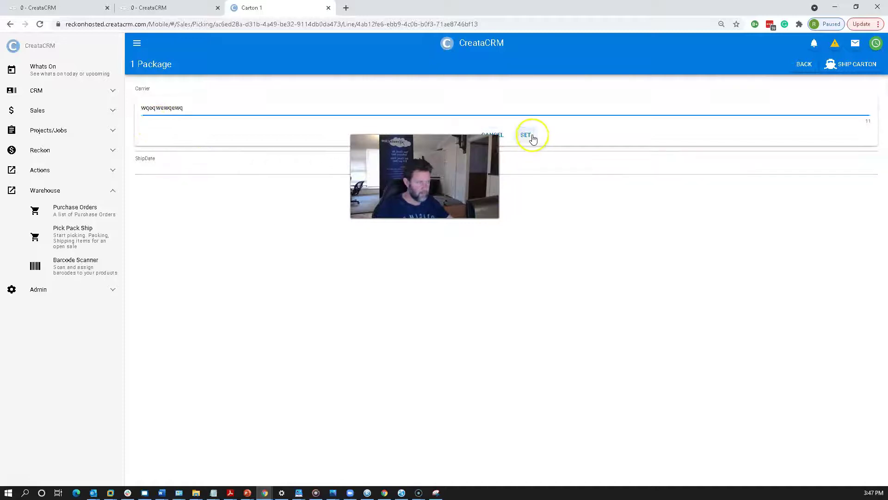
{"action": "left_click", "coordinate": [532, 138]}
{"action": "left_click", "coordinate": [148, 139]}
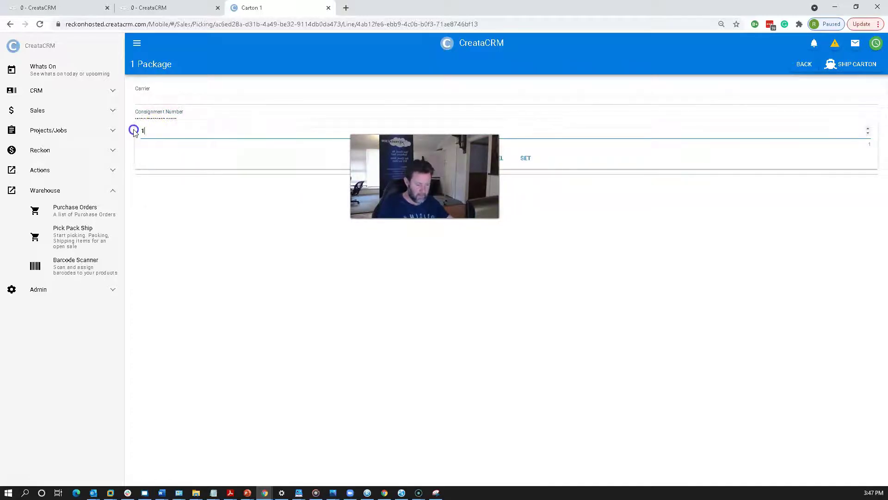
{"action": "type", "text": "17"}
{"action": "left_click", "coordinate": [527, 158]}
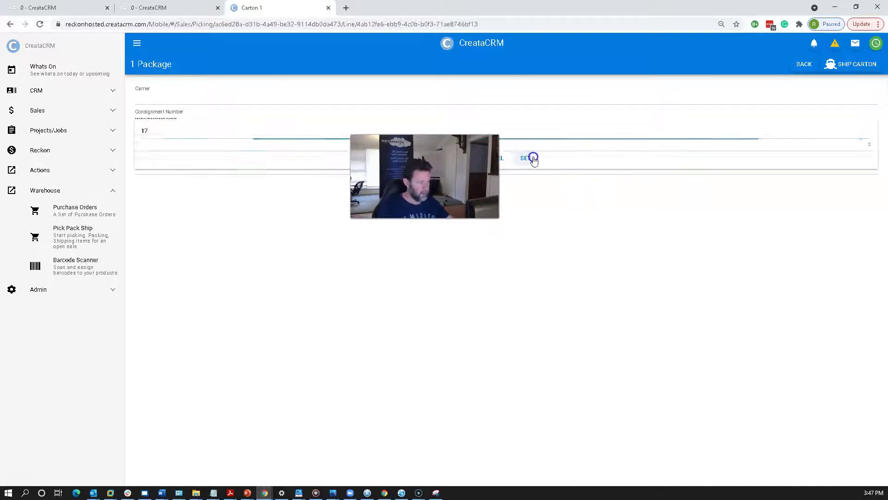
- Set the package's ship date to 13-09-2021 and ship the carton, confirming the shipment
{"action": "left_click", "coordinate": [147, 166]}
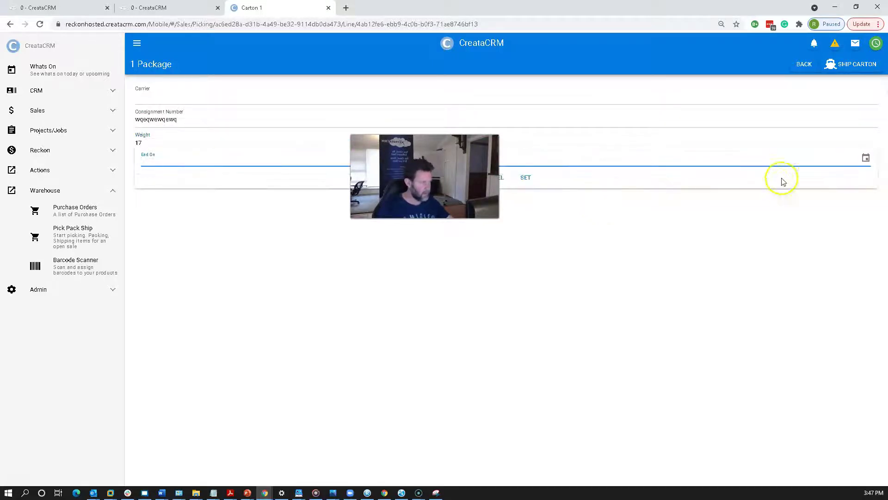
{"action": "left_click", "coordinate": [867, 160]}
{"action": "left_click", "coordinate": [796, 171]}
{"action": "left_click", "coordinate": [875, 235]}
{"action": "left_click", "coordinate": [525, 178]}
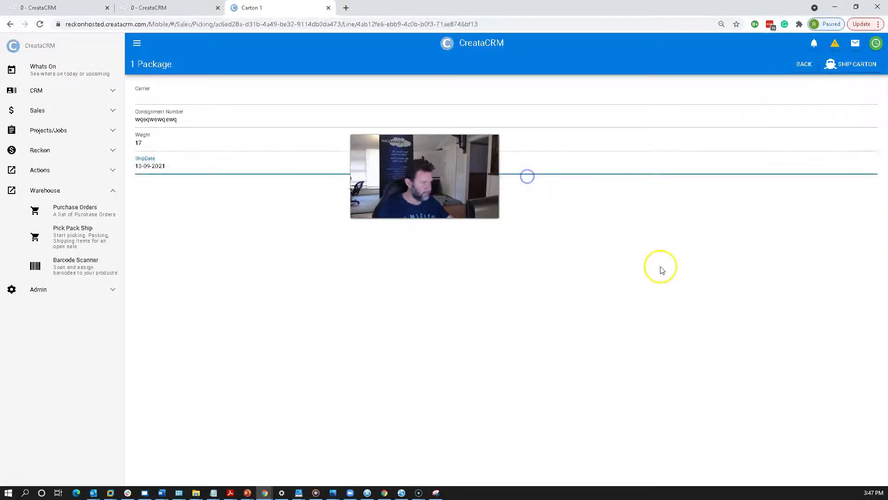
{"action": "left_click", "coordinate": [851, 64]}
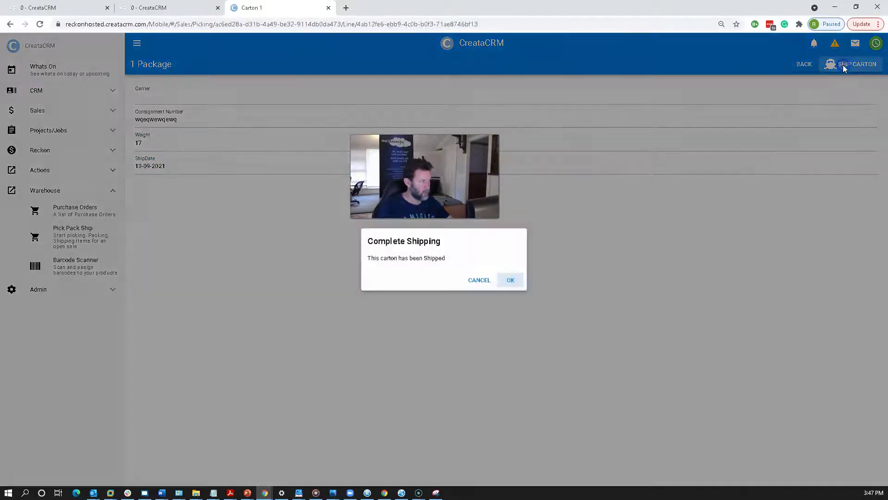
{"action": "left_click", "coordinate": [506, 280]}
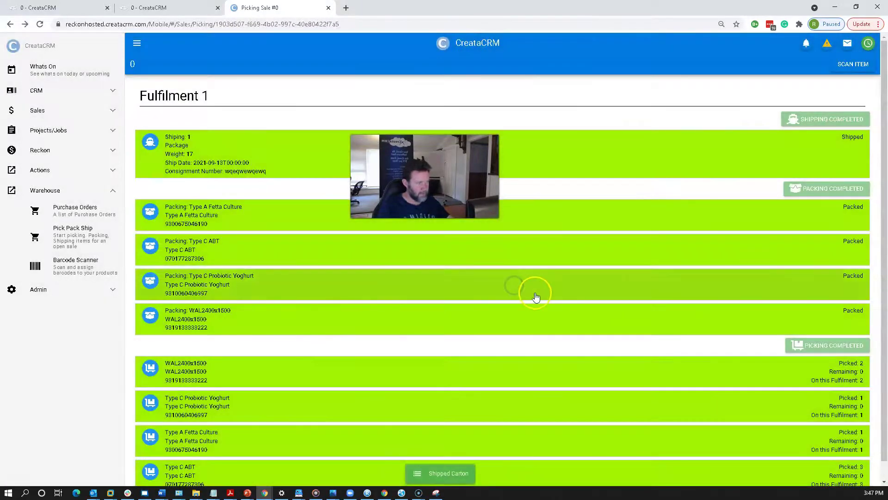
- Return to the sale's browser tab, refresh the sale and check its order, pick, pack and ship stages
{"action": "left_click", "coordinate": [188, 7]}
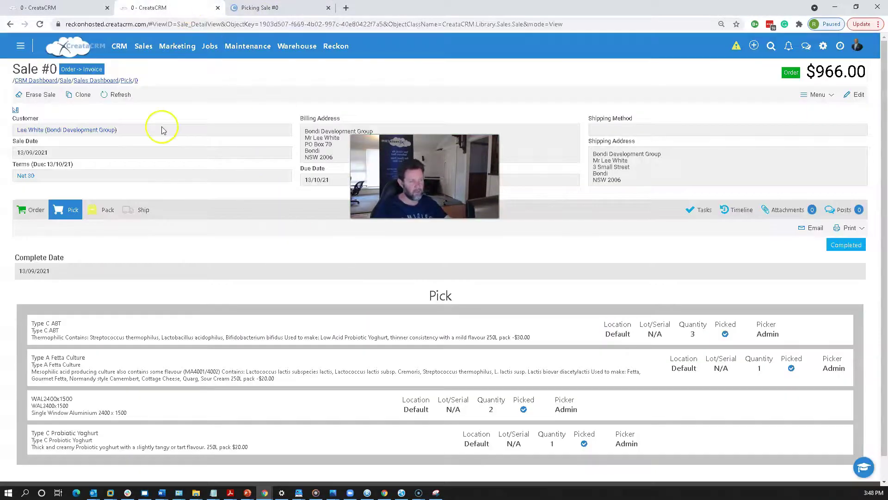
{"action": "left_click", "coordinate": [118, 94]}
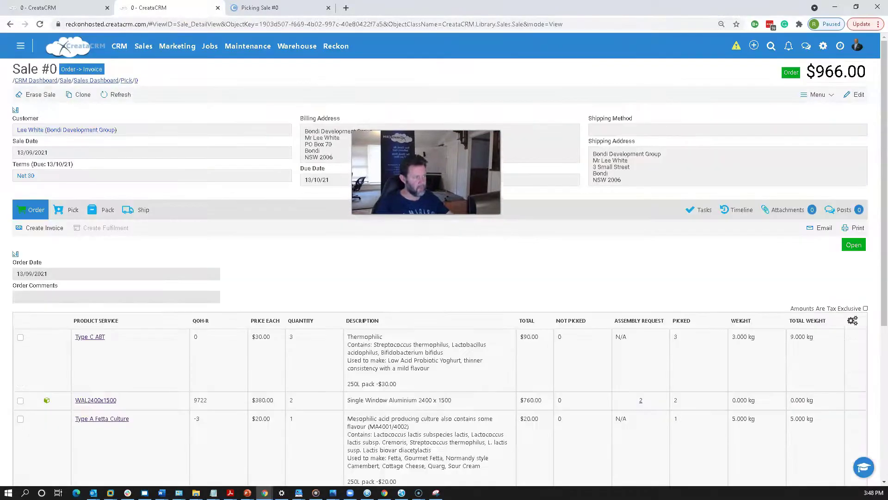
{"action": "left_click", "coordinate": [69, 210]}
{"action": "left_click", "coordinate": [108, 210]}
{"action": "left_click", "coordinate": [134, 209]}
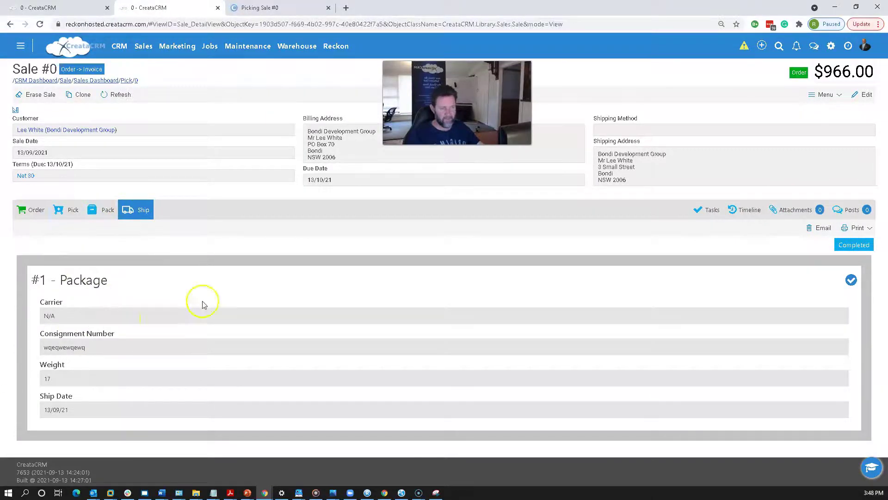
{"action": "left_click", "coordinate": [104, 210]}
{"action": "left_click", "coordinate": [136, 210]}
{"action": "left_click", "coordinate": [45, 211]}
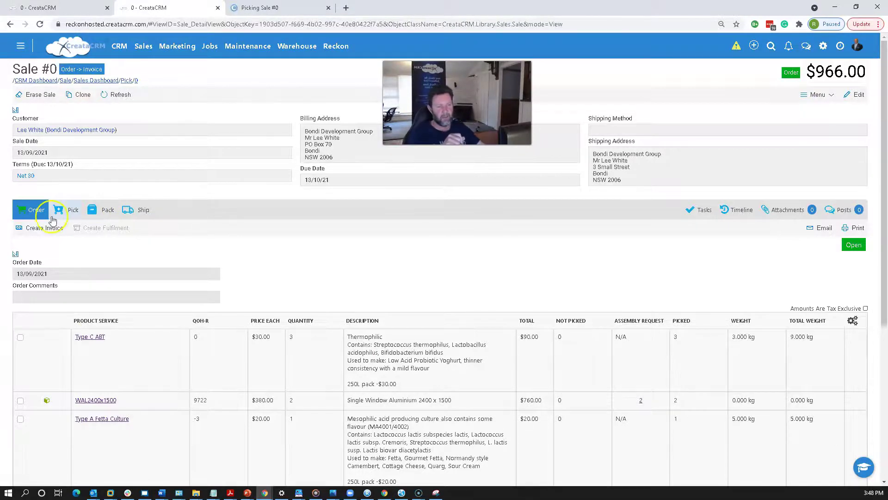
- Review the picked lines, the package's packed items and its shipping details, and return to the order
{"action": "left_click", "coordinate": [69, 209]}
{"action": "scroll", "coordinate": [370, 291], "scroll_direction": "down", "scroll_amount": 1}
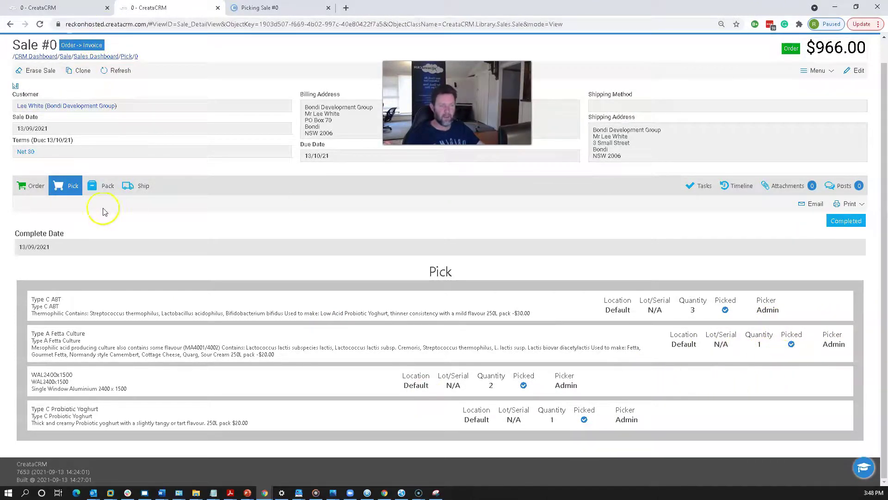
{"action": "left_click", "coordinate": [103, 188]}
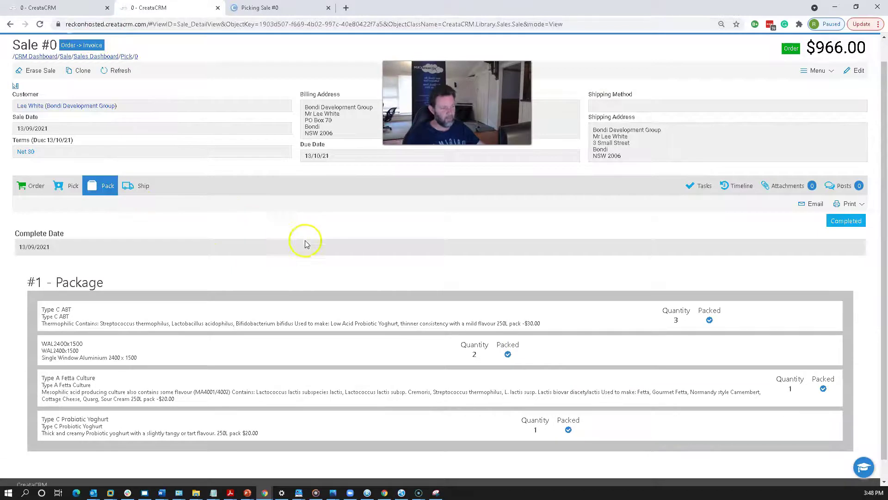
{"action": "left_click", "coordinate": [137, 188]}
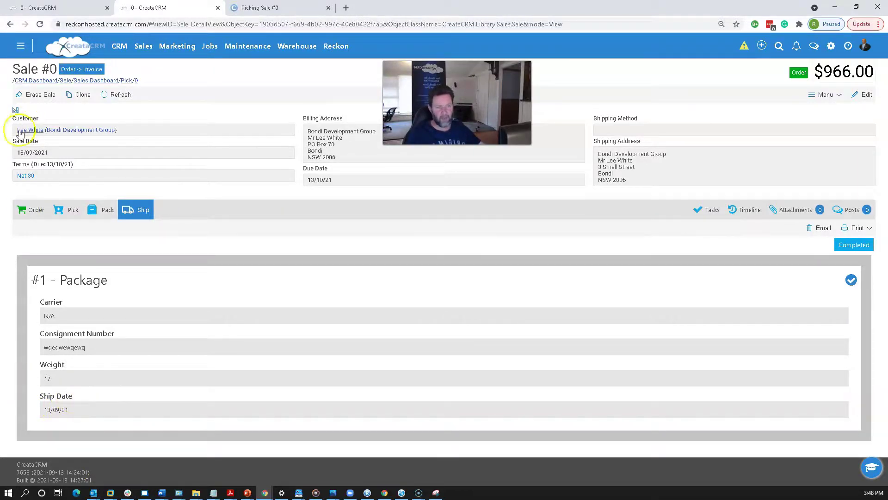
{"action": "left_click", "coordinate": [24, 214]}
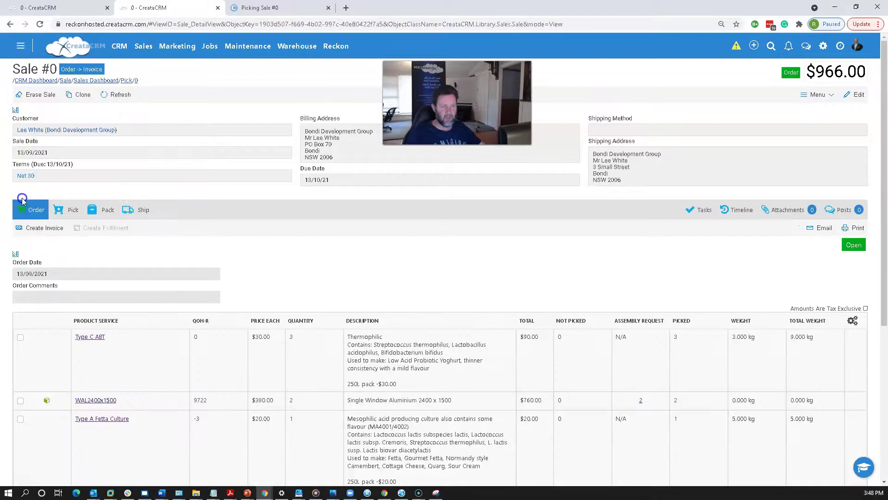